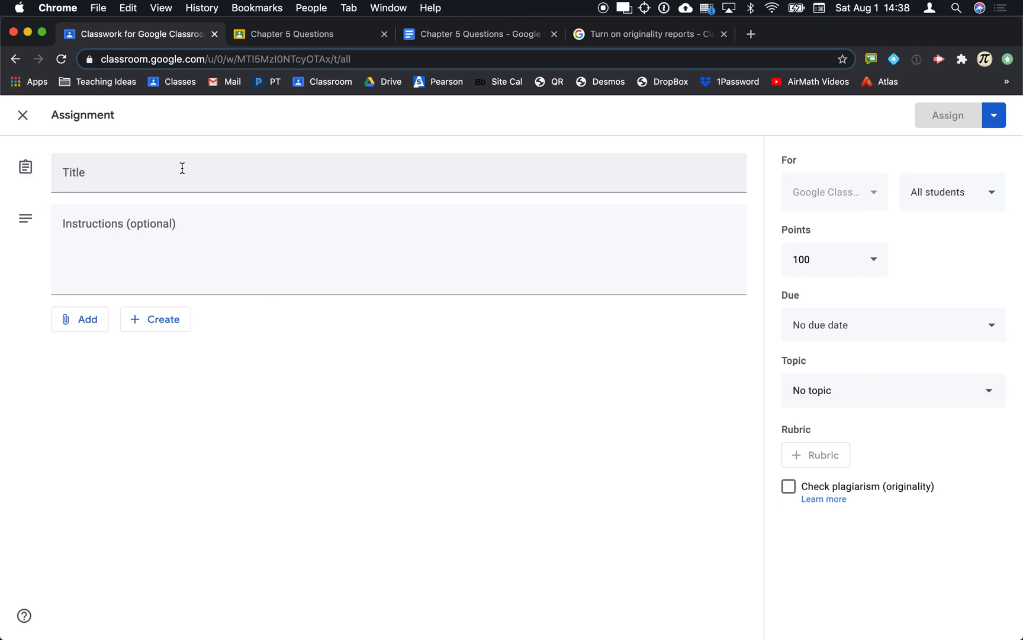
- Title the assignment "Measurements" and begin its instructions with "1. Measure your height in inches"
left_click(183, 169)
type("Measurements")
left_click(152, 254)
type("1. Measure your height in ")
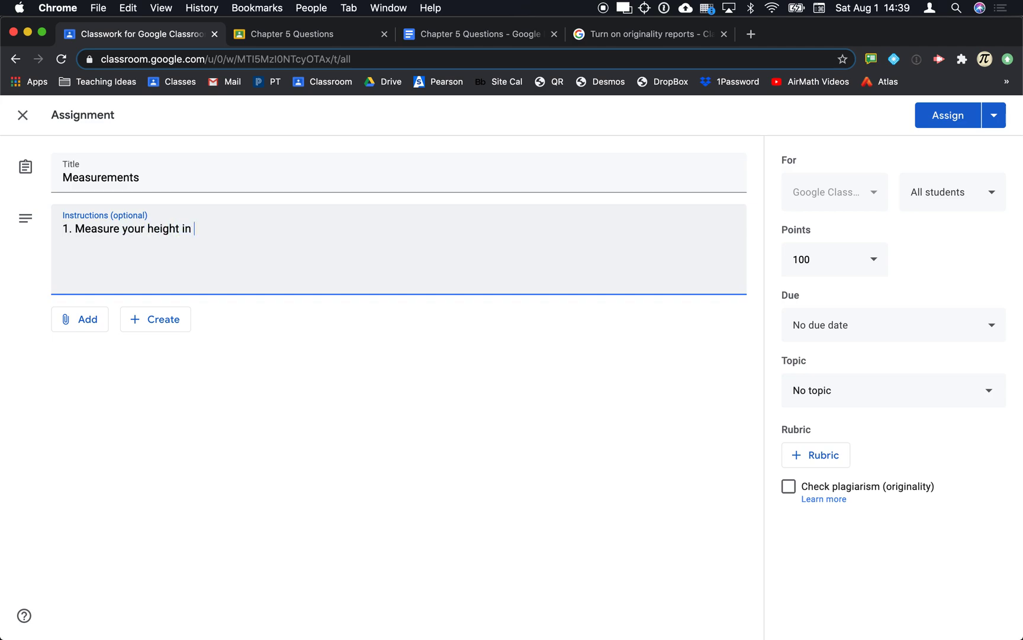
type("inch")
key("BackSpace")
key("BackSpace")
type("ches")
- Add a second instruction line reading "2. Measure your right foot in inches"
key("Return")
type("2. Measuyre")
key("BackSpace")
type("re yu")
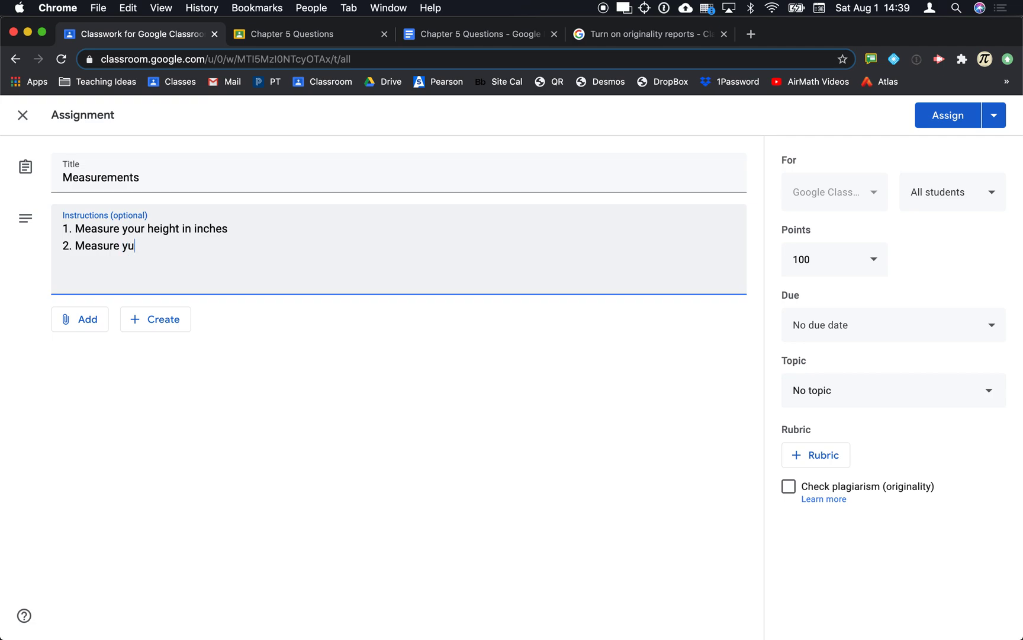
type("or right foot in inches")
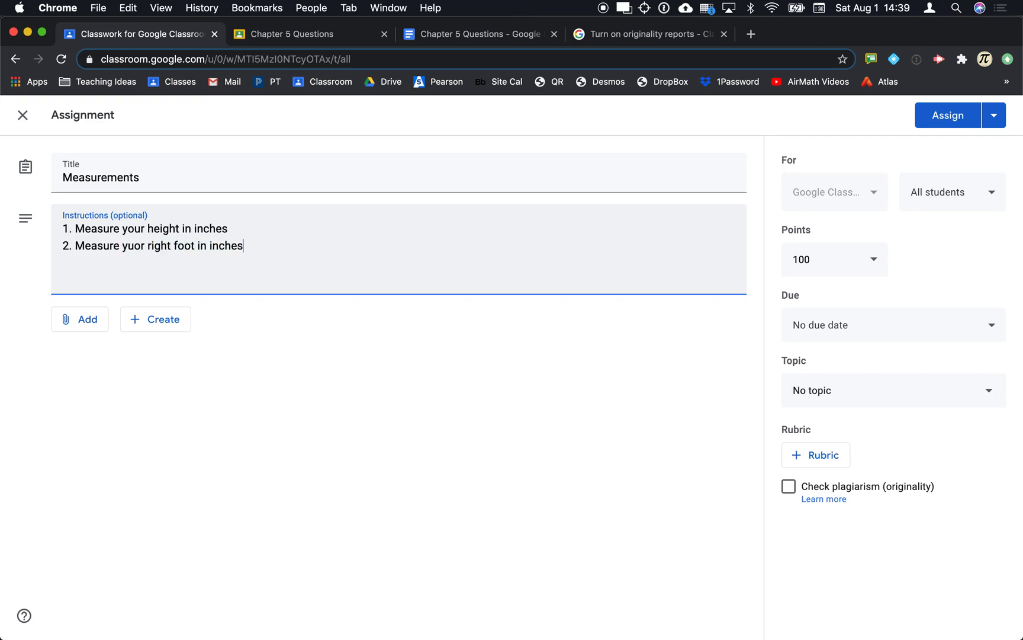
double_click(134, 247)
type("sour")
key("BackSpace")
key("BackSpace")
key("BackSpace")
key("BackSpace")
type("yout")
key("BackSpace")
type("r")
- Add a third instruction line reading "3. Measure hand size in inches"
left_click(257, 245)
key("Return")
type("3. Measure hand size in inches")
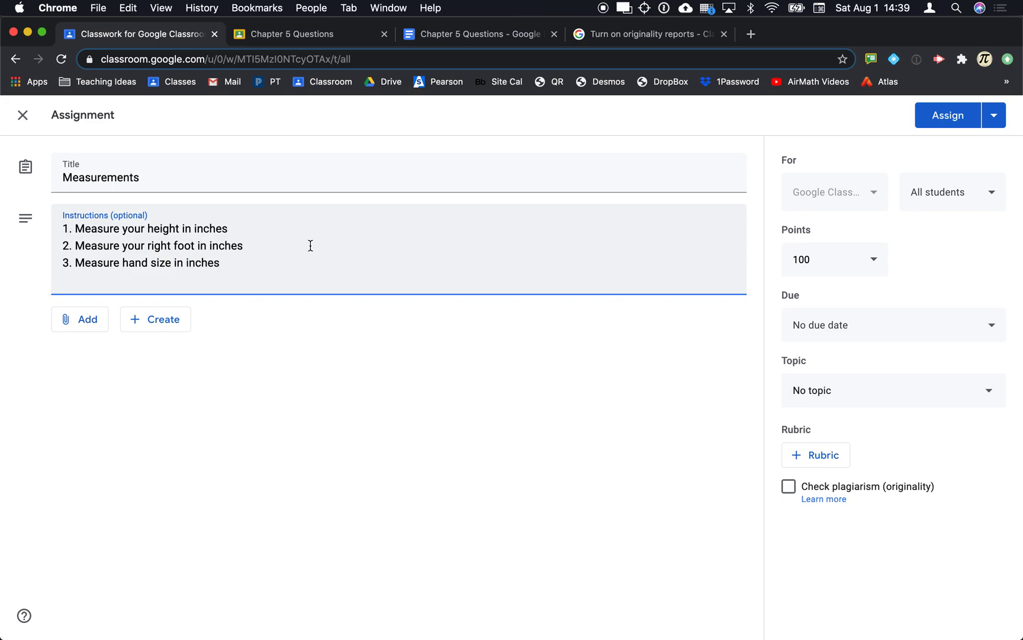
- Finish the instructions with the line "Record your answers in the attached sheet"
key("Return")
type("Record your answers inthe")
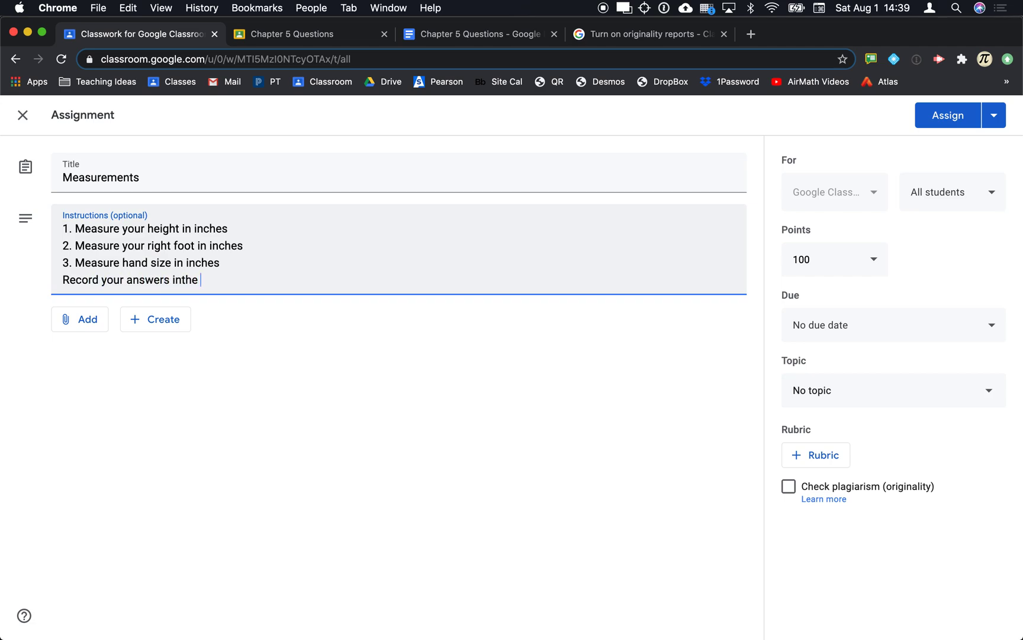
key("BackSpace")
key("BackSpace")
type("she")
key("BackSpace")
key("BackSpace")
key("BackSpace")
type("tjhe")
key("BackSpace")
key("BackSpace")
key("BackSpace")
key("BackSpace")
type("he attached sheet")
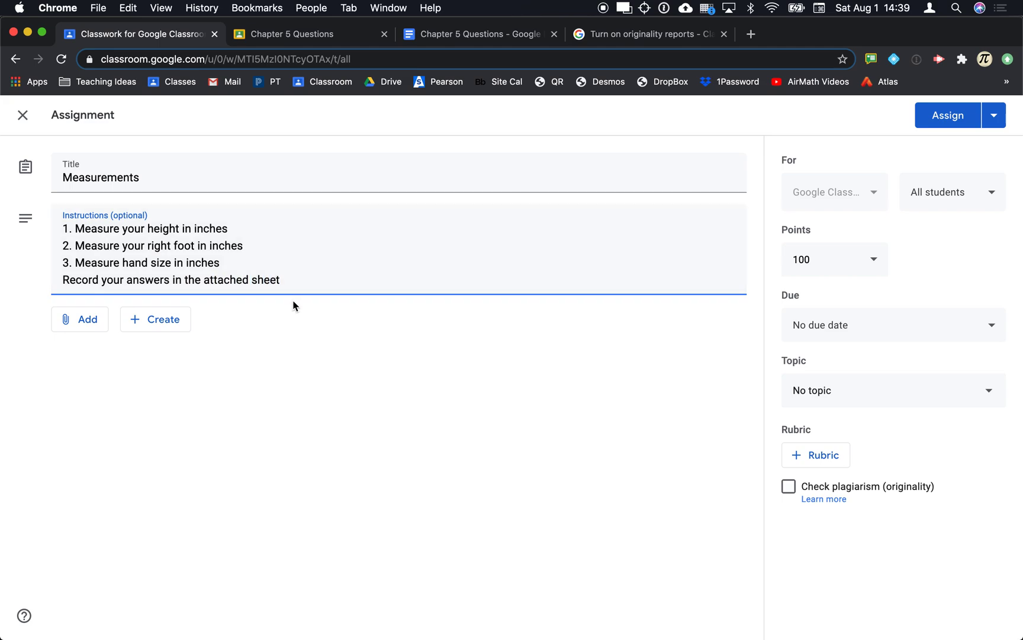
- Create a new Google Sheets spreadsheet as an attachment to the assignment
left_click(171, 318)
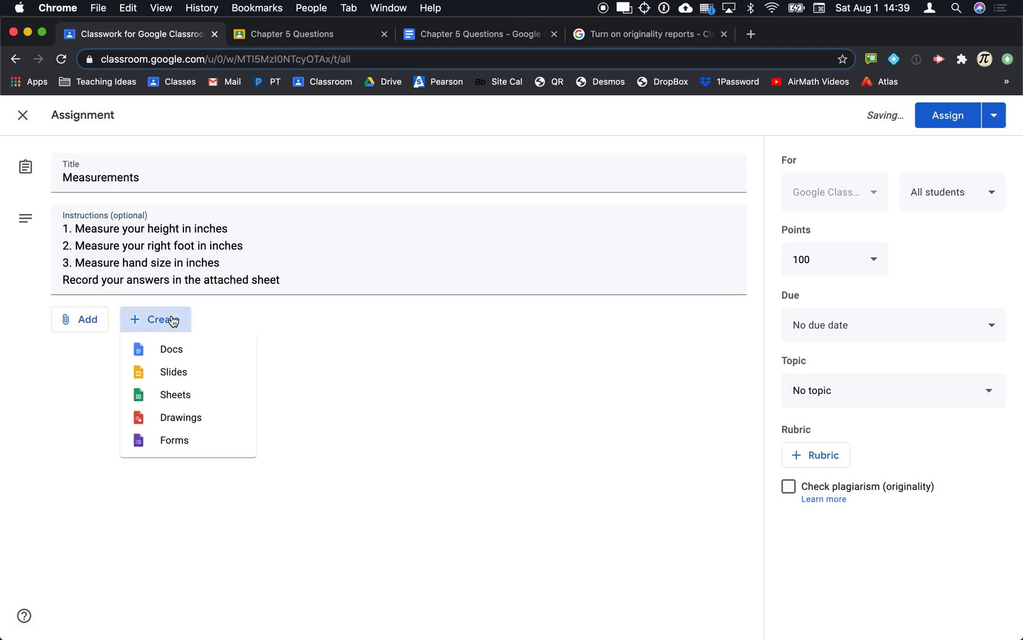
left_click(183, 403)
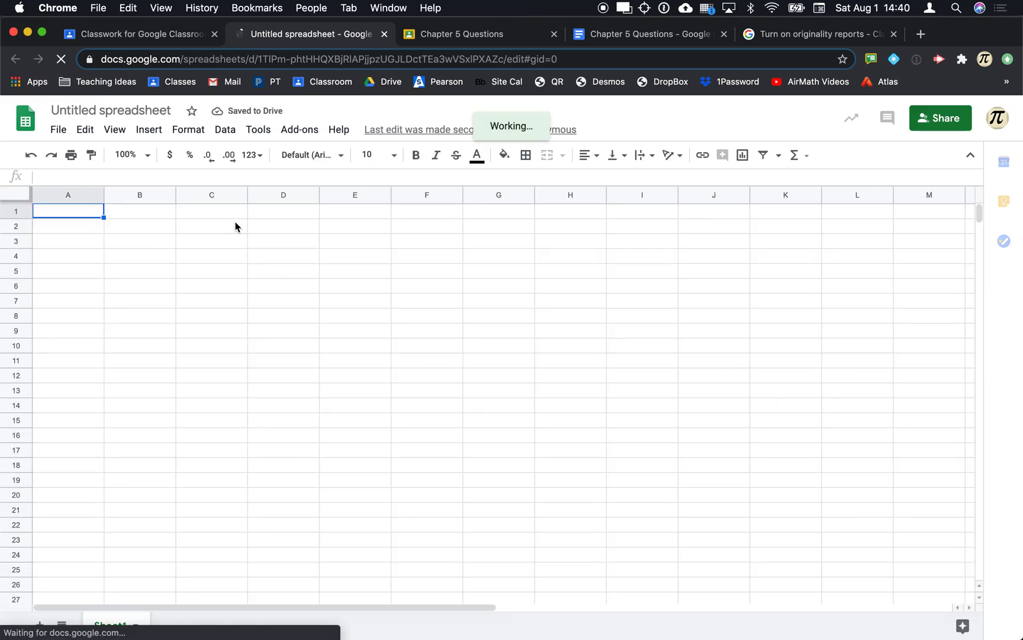
scroll(248, 317, "down", 20)
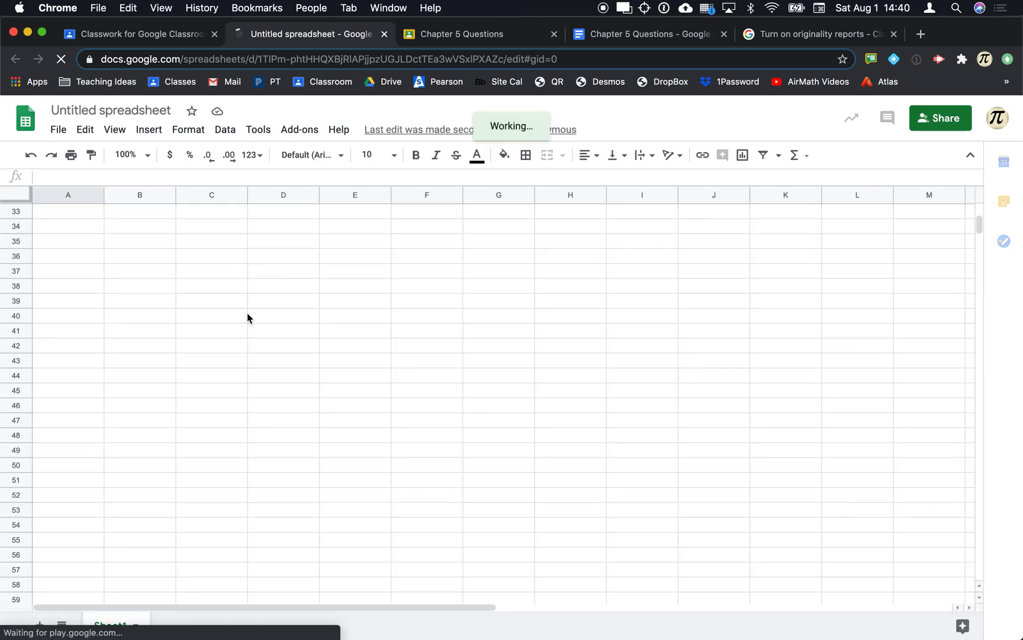
scroll(247, 317, "down", 20)
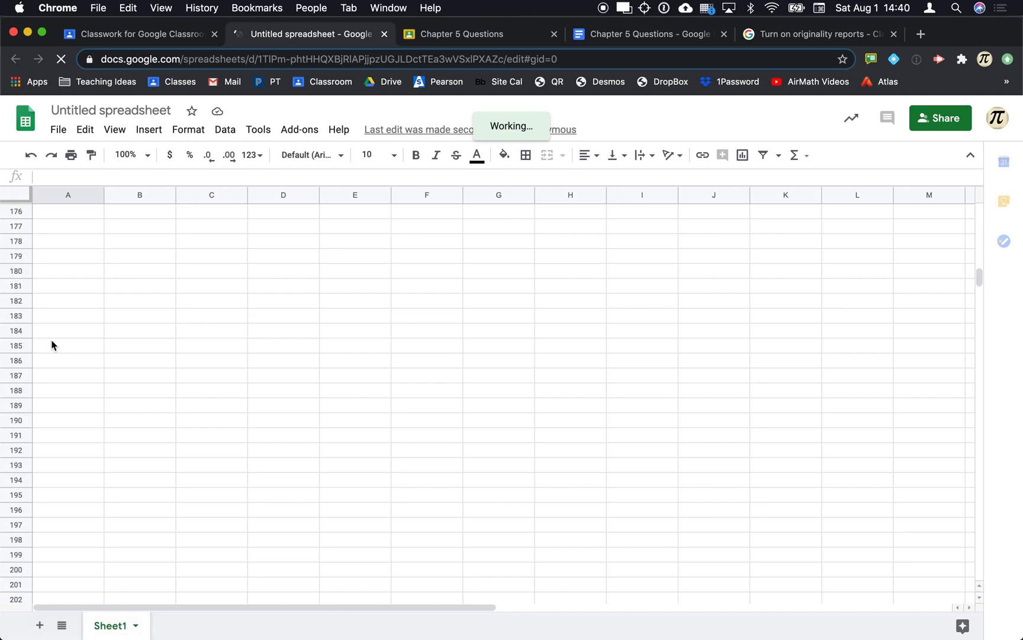
scroll(51, 344, "up", 20)
scroll(52, 345, "up", 20)
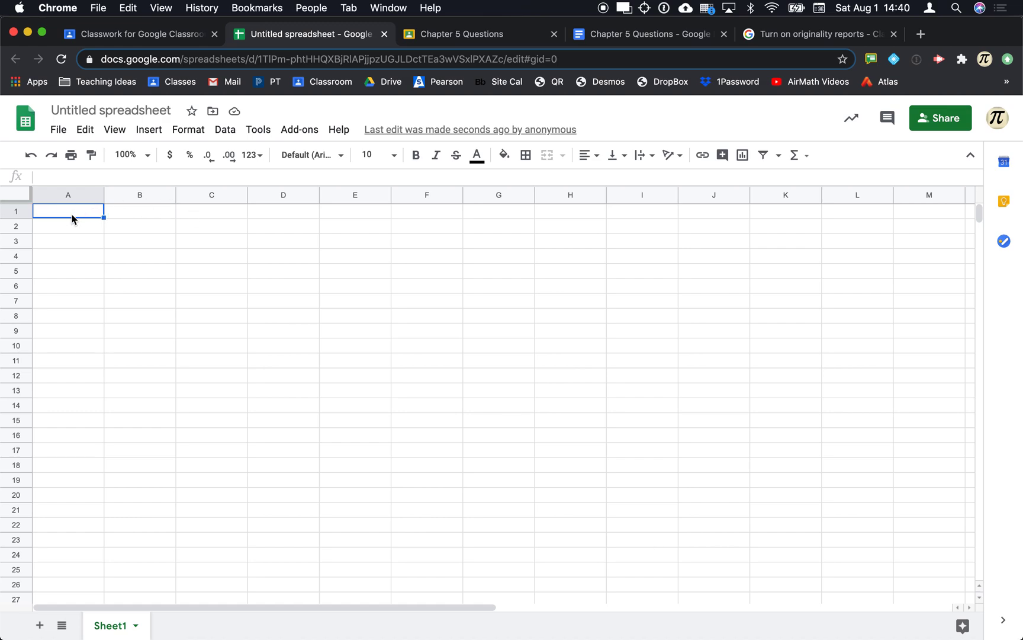
- Enter the header "Enter your first name" in cell A1 of the new spreadsheet
type("Enter ")
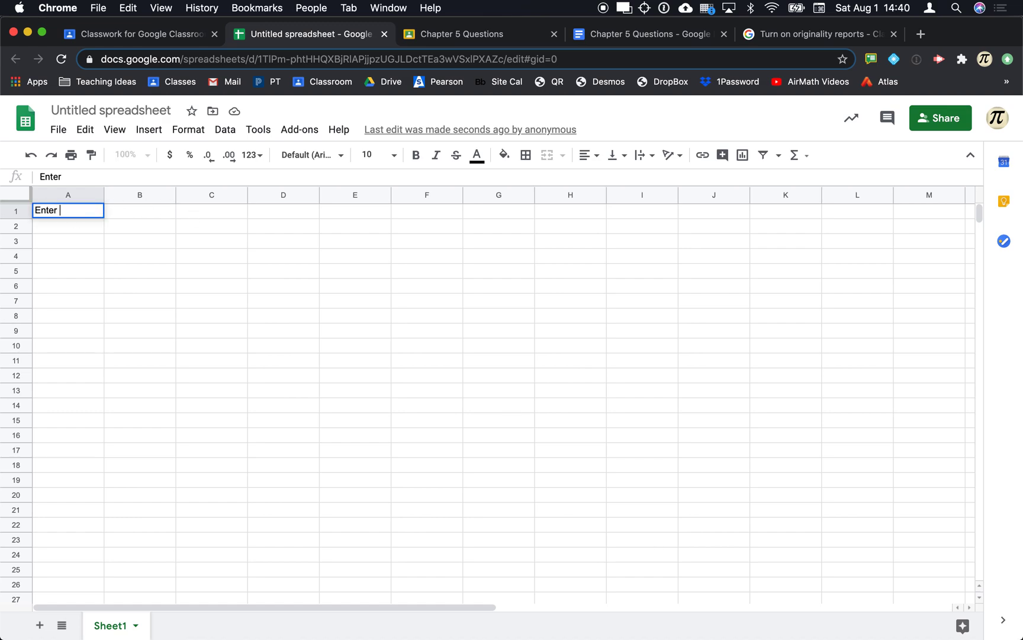
type("your Names")
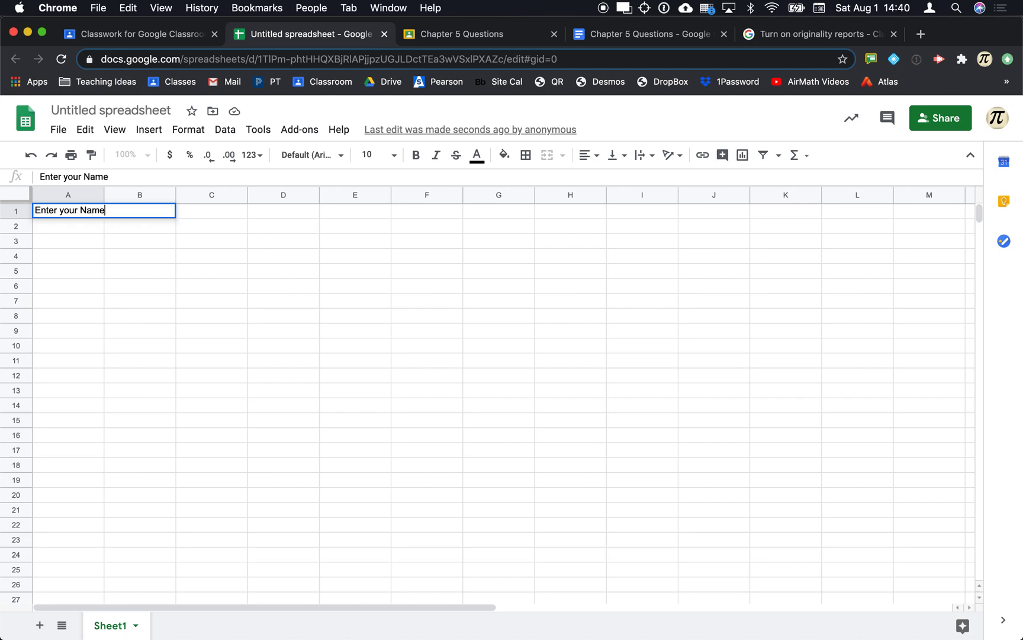
double_click(70, 210)
type("your first")
key("Right")
key("Right")
type("\\")
key("BackSpace")
key("BackSpace")
type("n")
key("BackSpace")
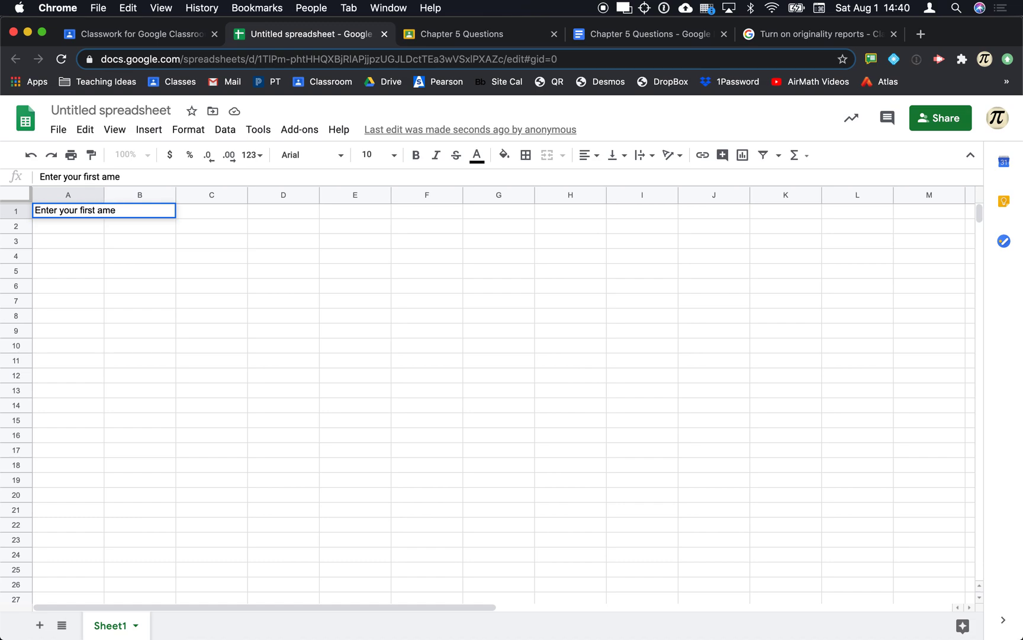
type("n")
key("Return")
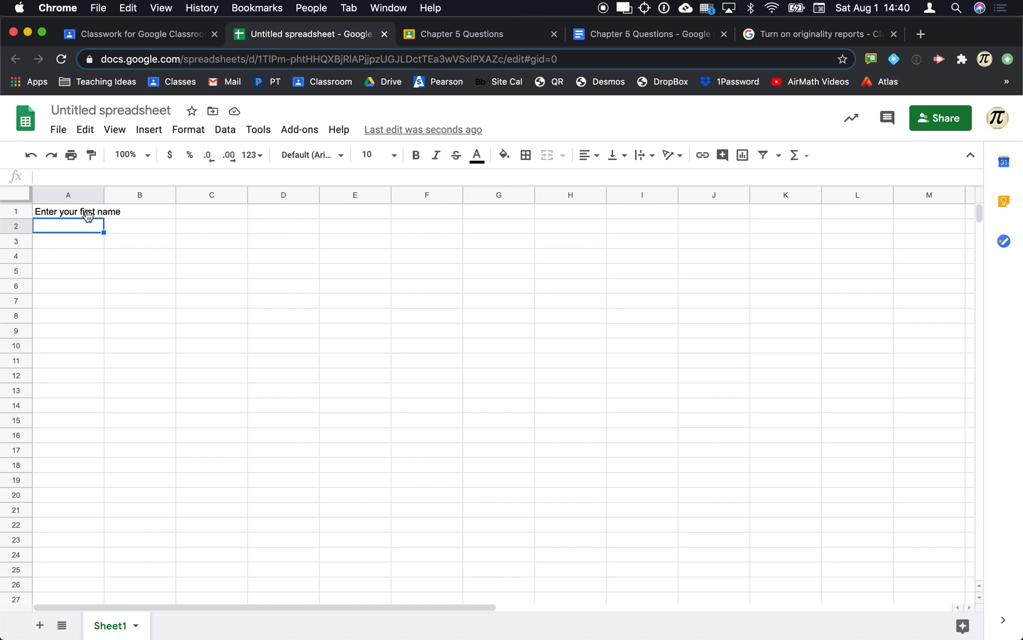
- Set the text wrapping of the whole header row 1 to Wrap
left_click(16, 212)
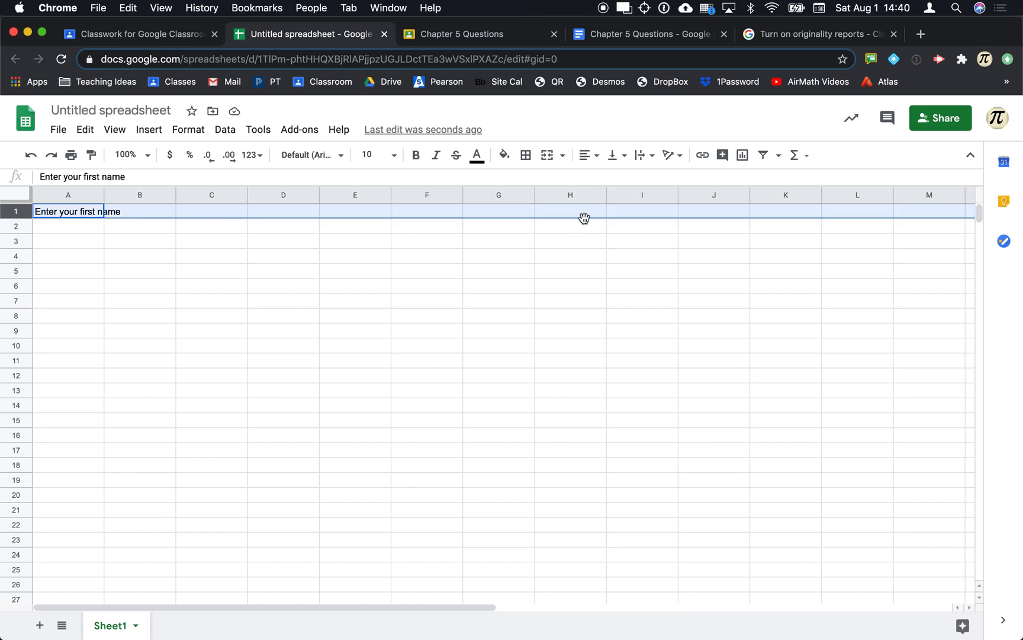
left_click(646, 159)
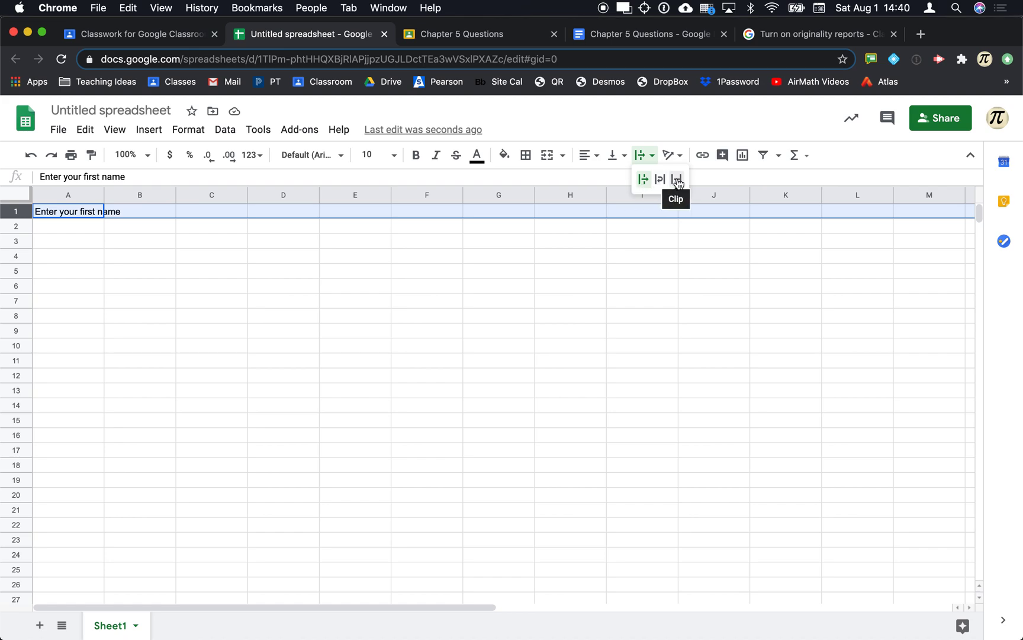
left_click(660, 179)
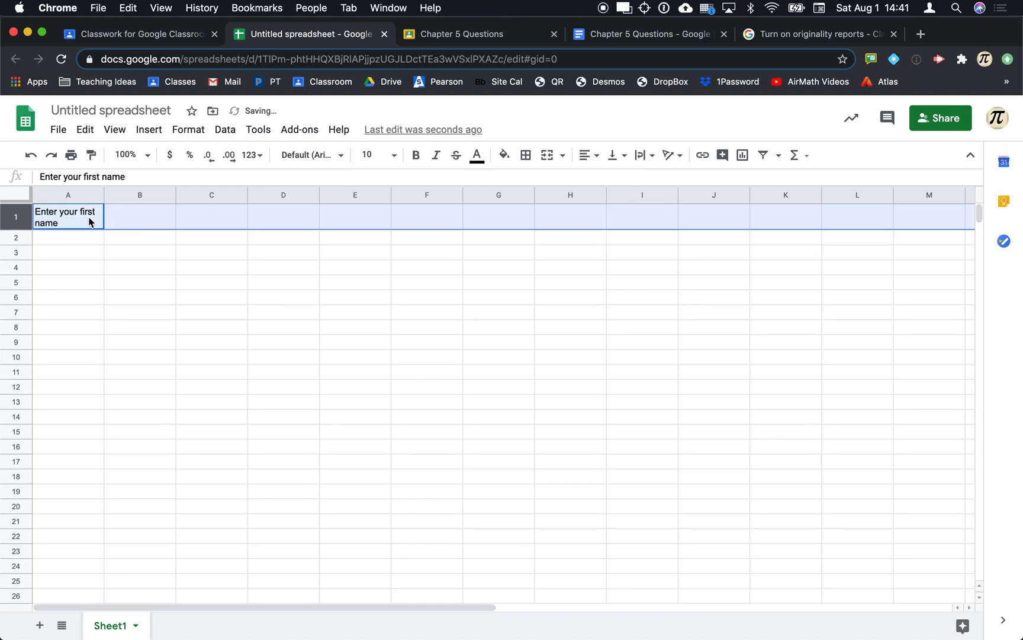
left_click(130, 223)
left_click(71, 238)
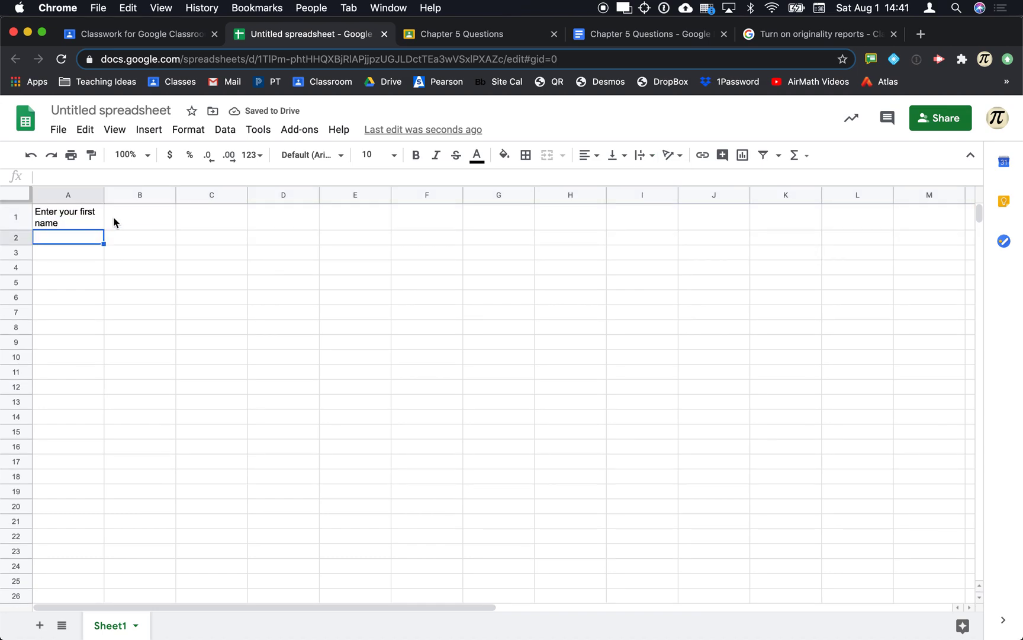
left_click(112, 219)
left_click(76, 218)
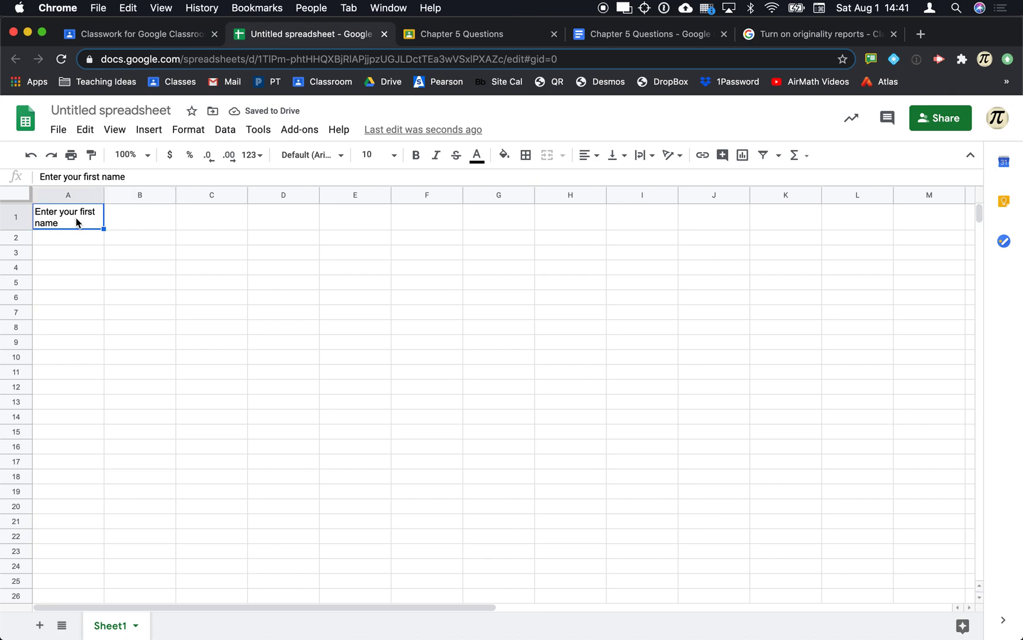
- Enter the header "Enter your height (in)" in cell B1
left_click(134, 218)
type("Enter your fi")
key("BackSpace")
key("BackSpace")
type("hi")
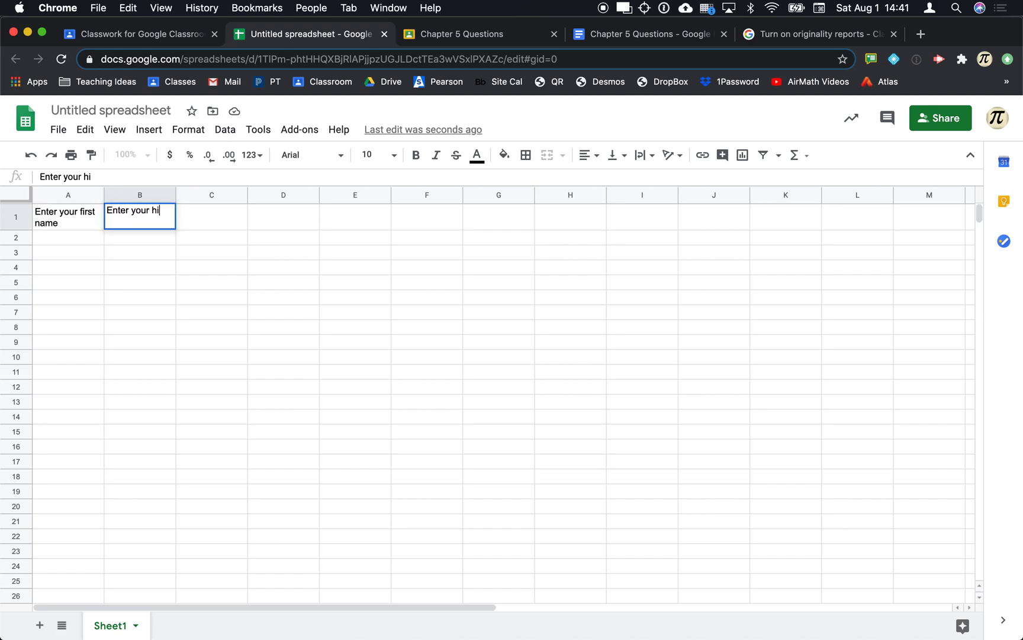
type("ih")
type("ght (inc")
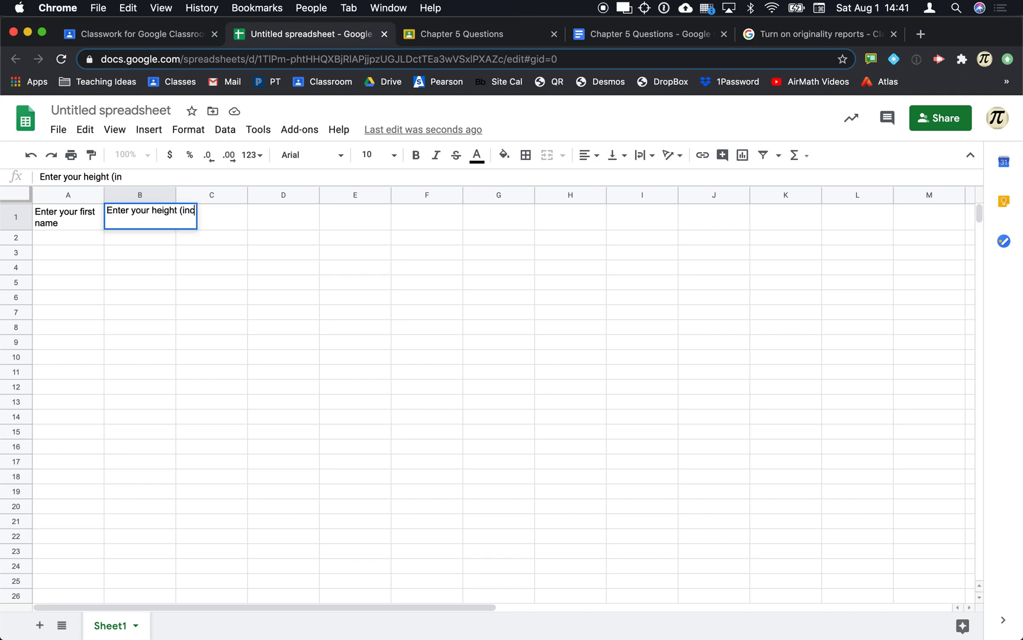
key("BackSpace")
type(")")
key("Return")
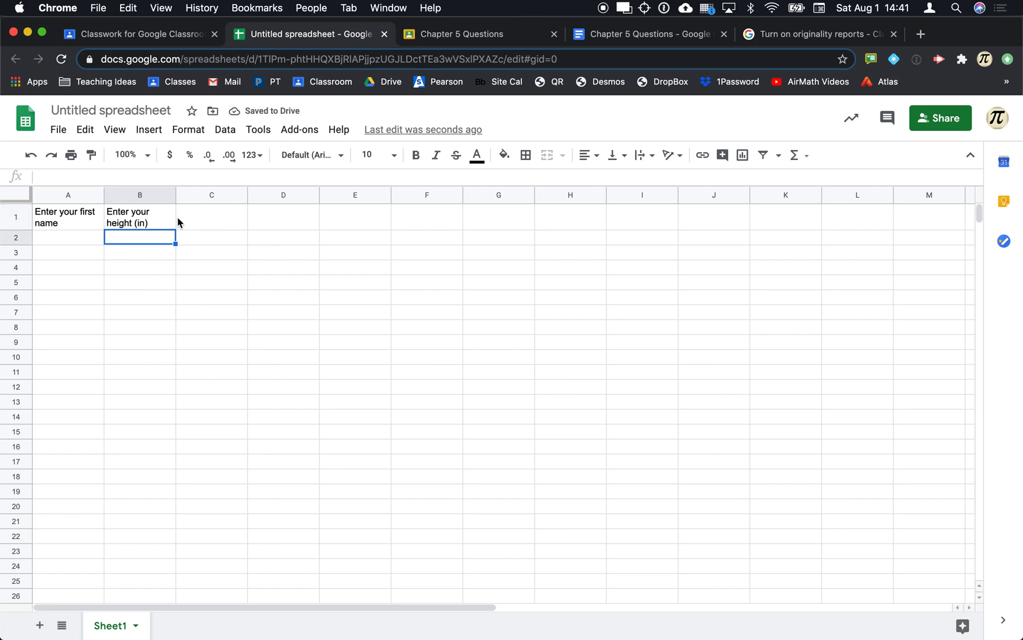
- Enter the header "Enter your foot size (in)" in cell C1
left_click(206, 222)
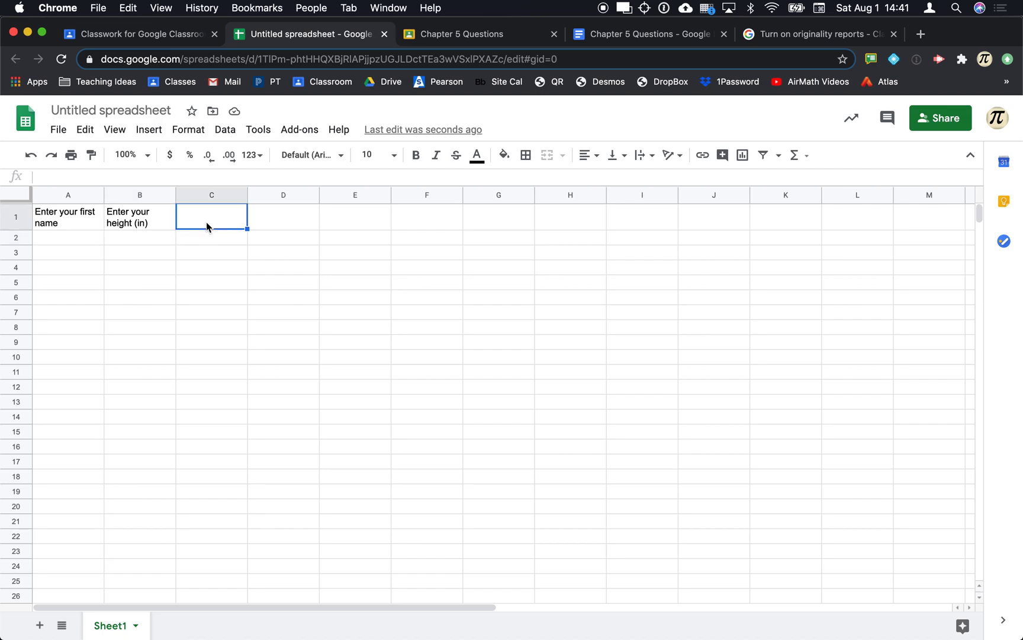
type("Enter your goo")
key("BackSpace")
key("BackSpace")
key("BackSpace")
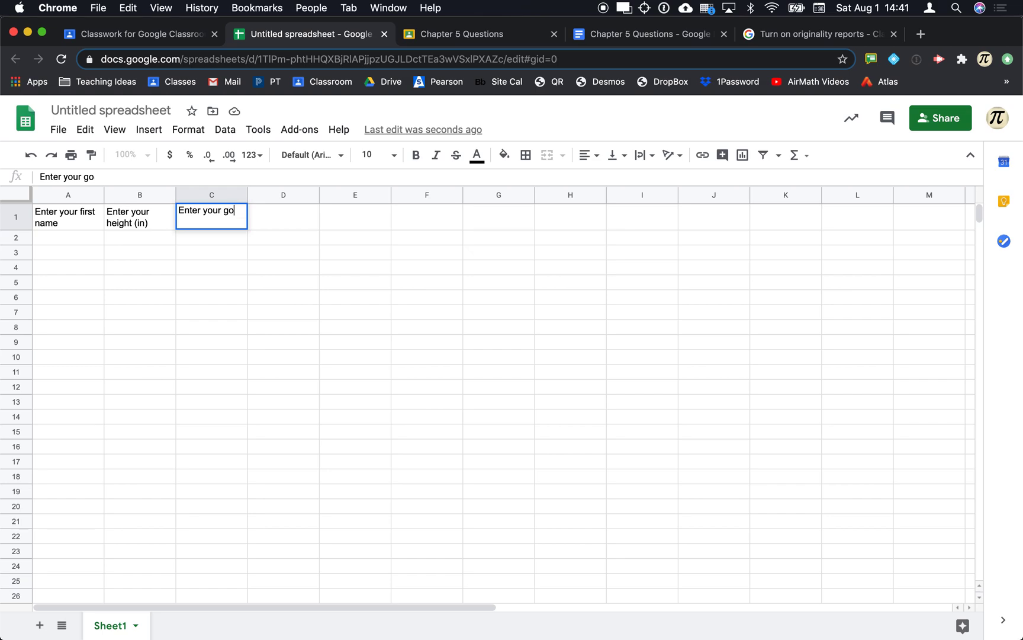
type("ff")
type("oot size")
type(" (in)")
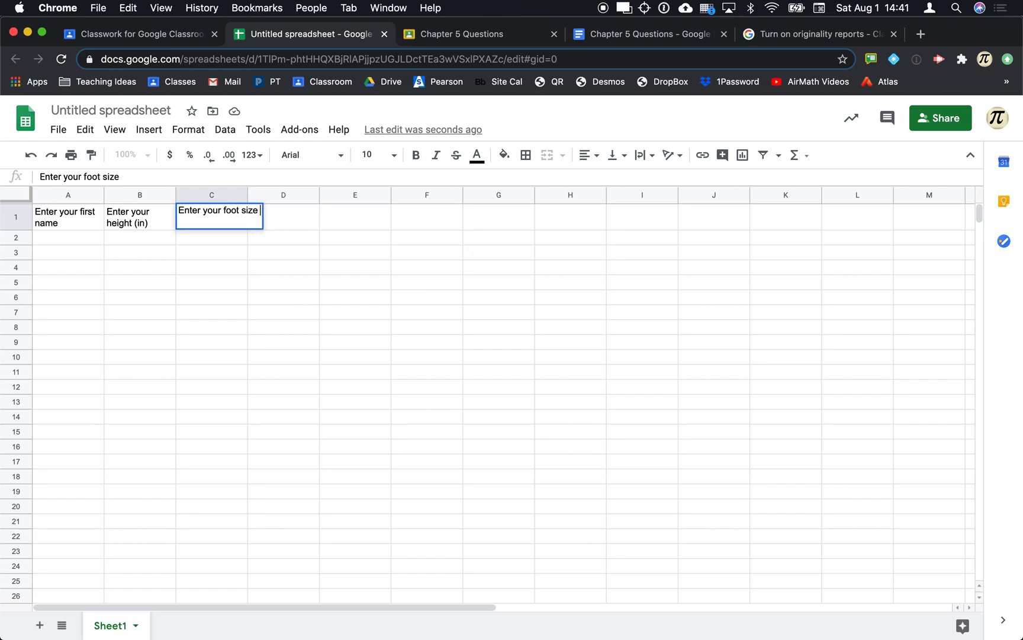
- Enter the header "Enter your hand size (in)" in cell D1
left_click(302, 212)
type("Enter your")
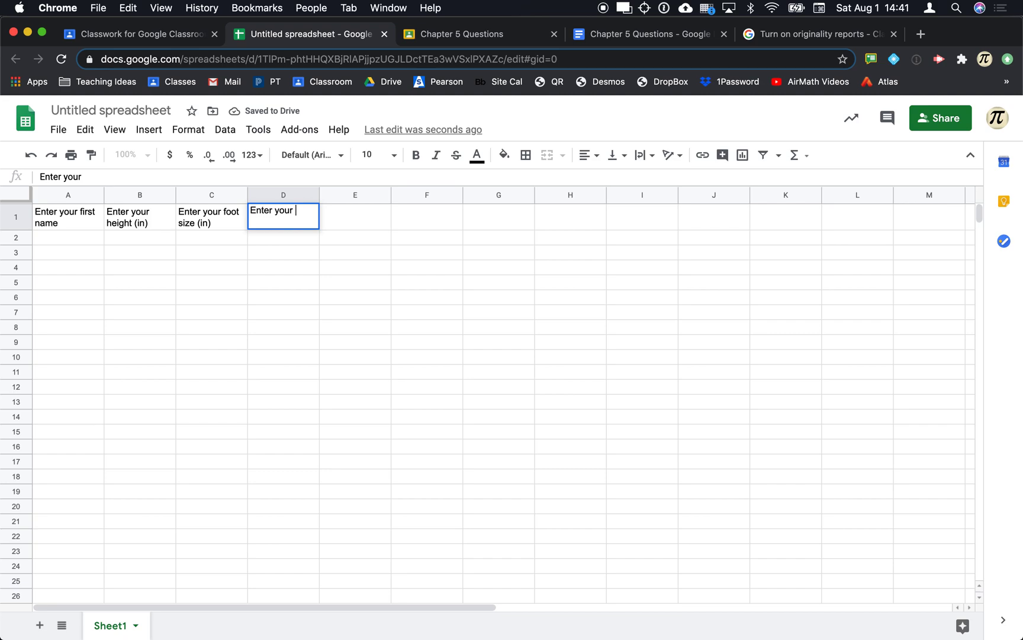
type(" hand size")
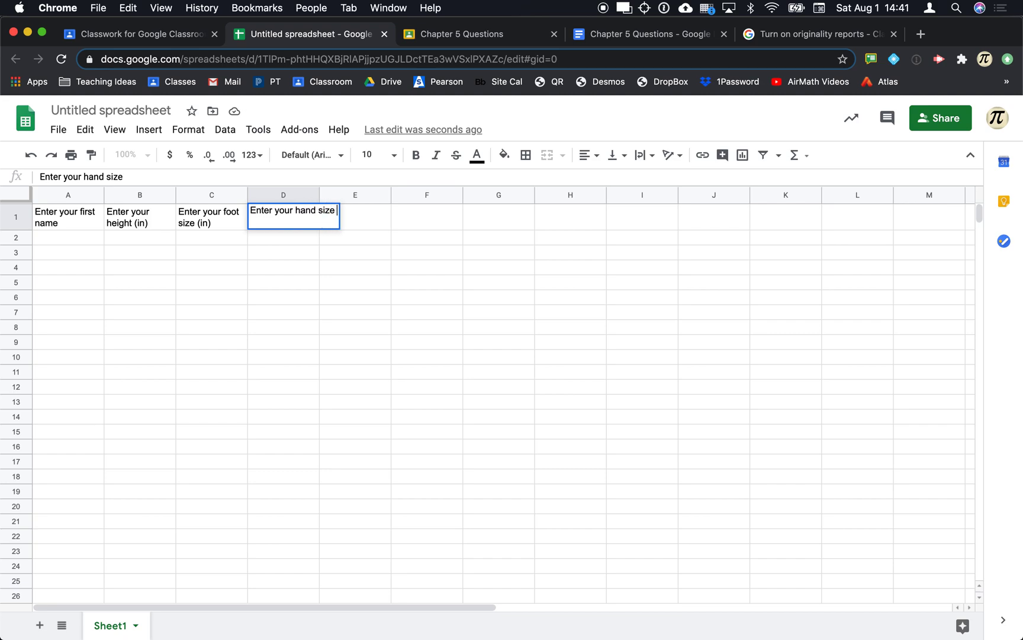
type(" (in)")
left_click(336, 255)
scroll(541, 224, "right", 5)
scroll(542, 224, "left", 5)
scroll(542, 224, "right", 5)
scroll(542, 224, "left", 5)
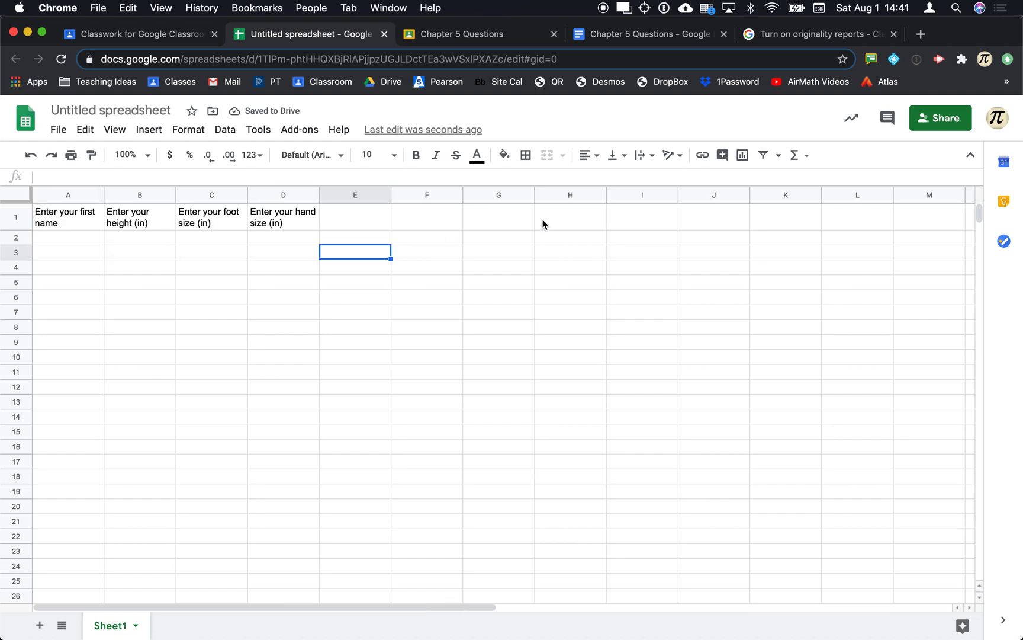
- Delete the unused columns E through Z from the sheet
left_click(329, 195)
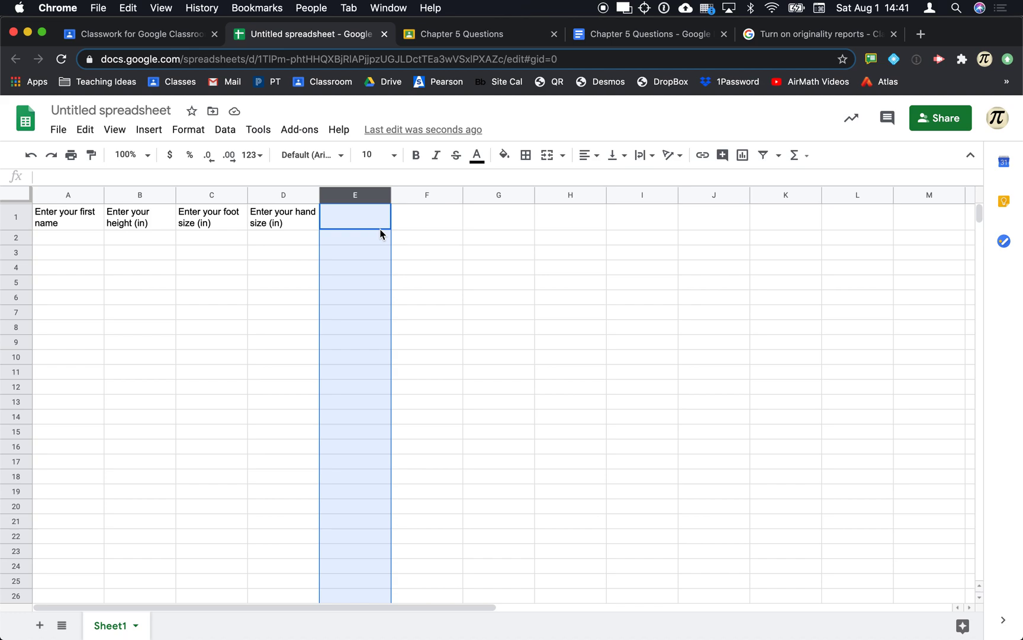
left_click(424, 202)
mouse_move(364, 195)
left_mouse_down()
mouse_move(477, 199)
mouse_move(359, 213)
left_mouse_up()
scroll(537, 230, "right", 10)
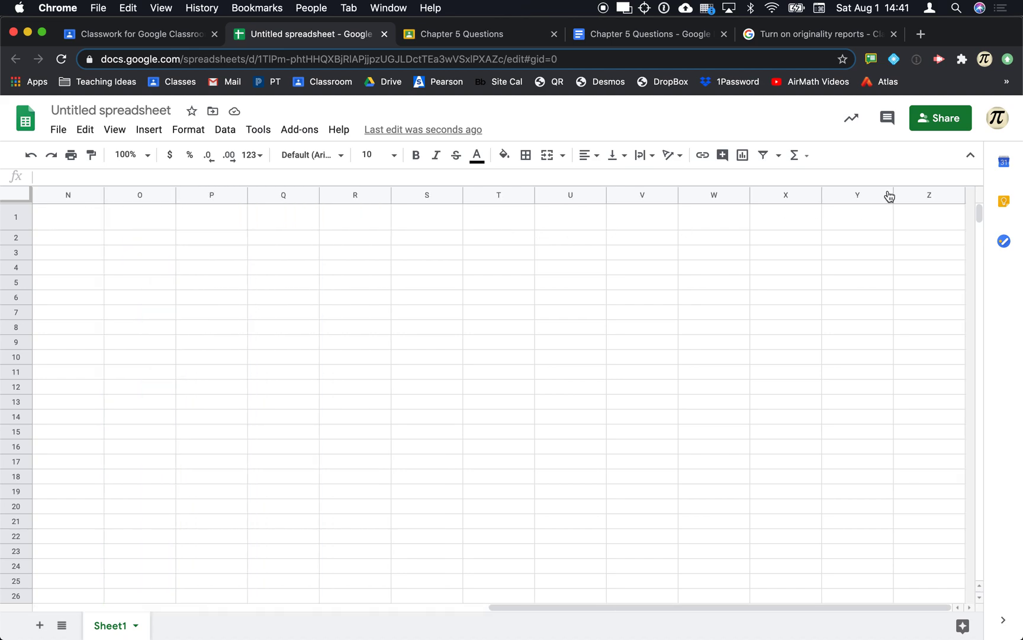
left_click(918, 196, "shift")
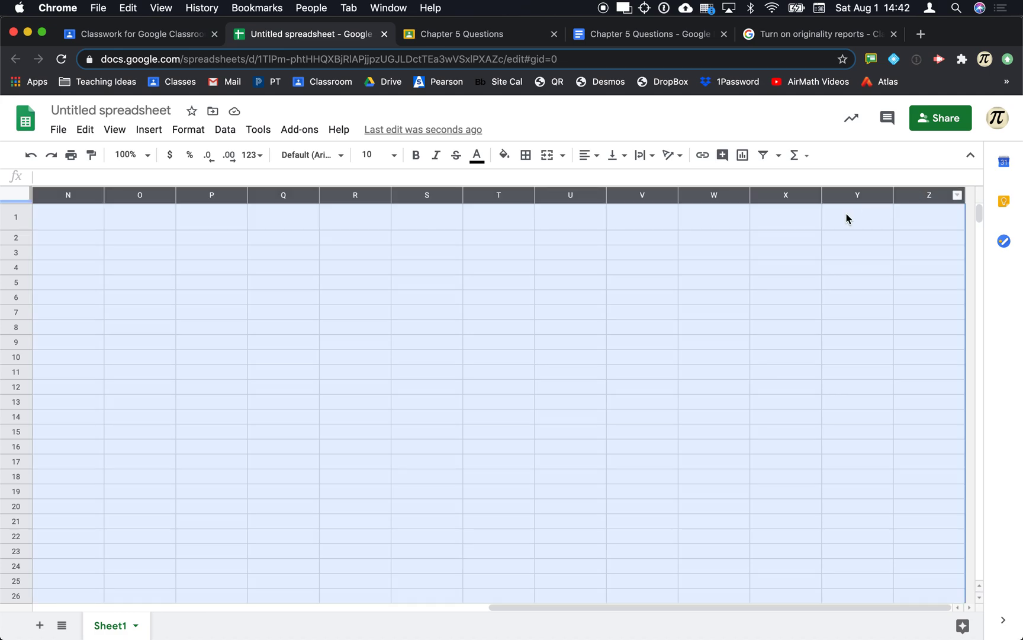
scroll(716, 251, "left", 10)
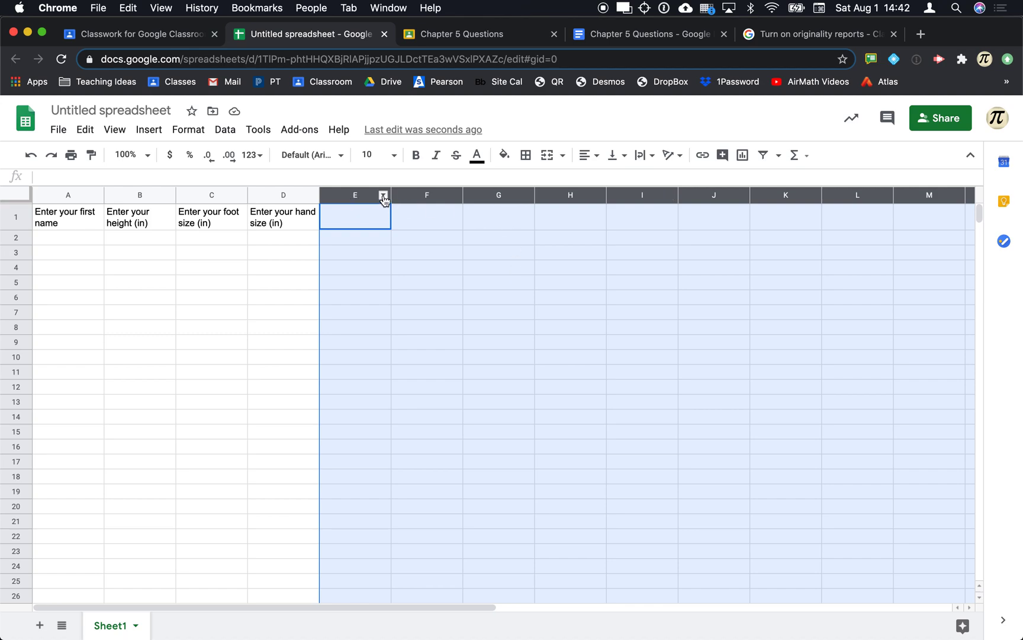
left_click(384, 198)
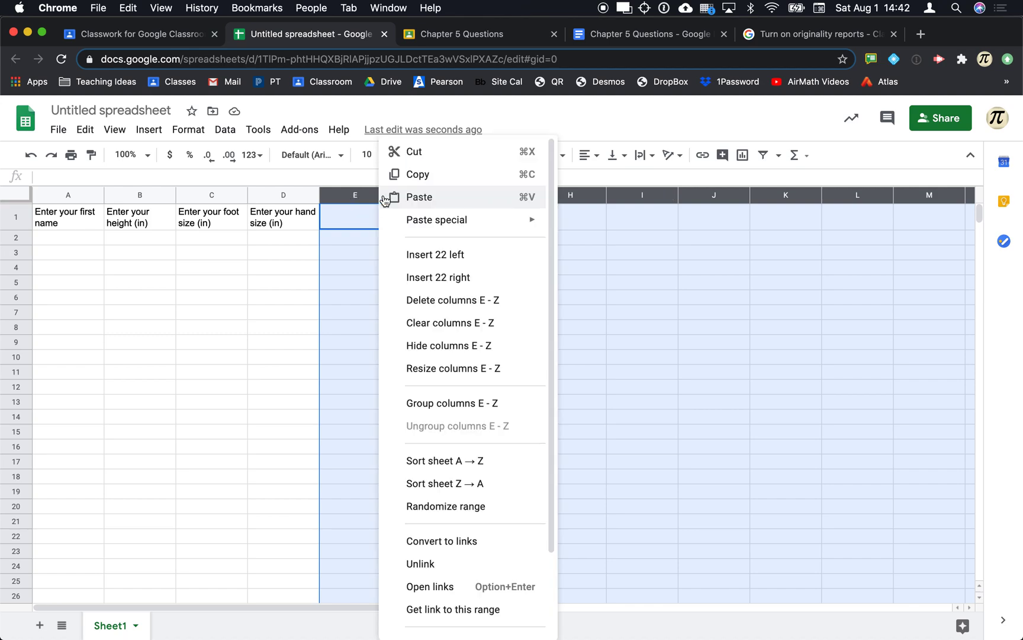
left_click(441, 304)
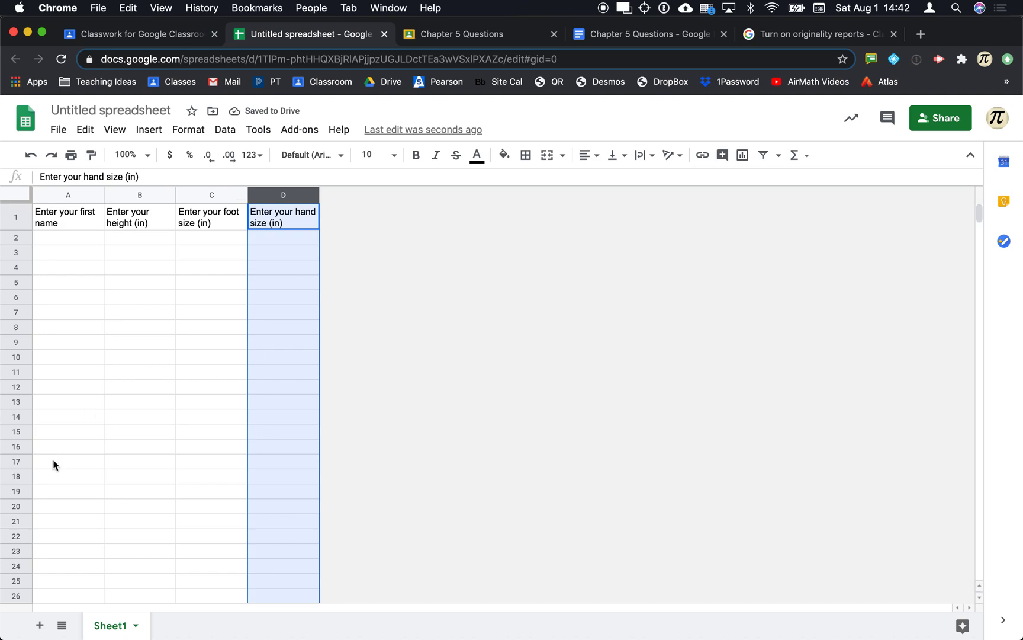
- Delete the unused rows 31 through 1000 from the sheet
scroll(53, 498, "down", 2)
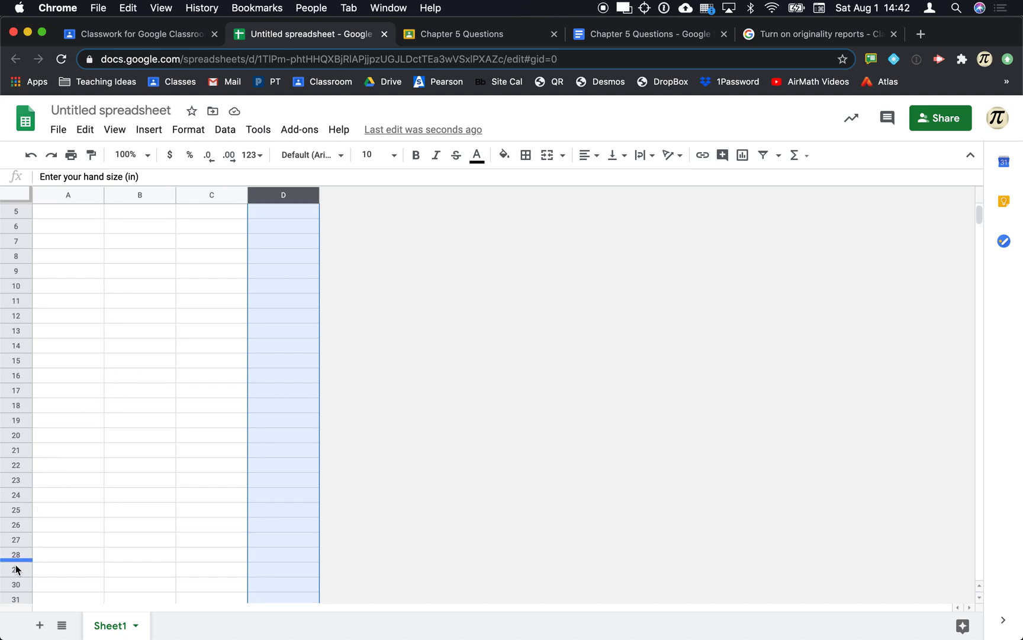
scroll(17, 586, "down", 1)
left_click(13, 585)
left_click_drag(978, 213, 1002, 579)
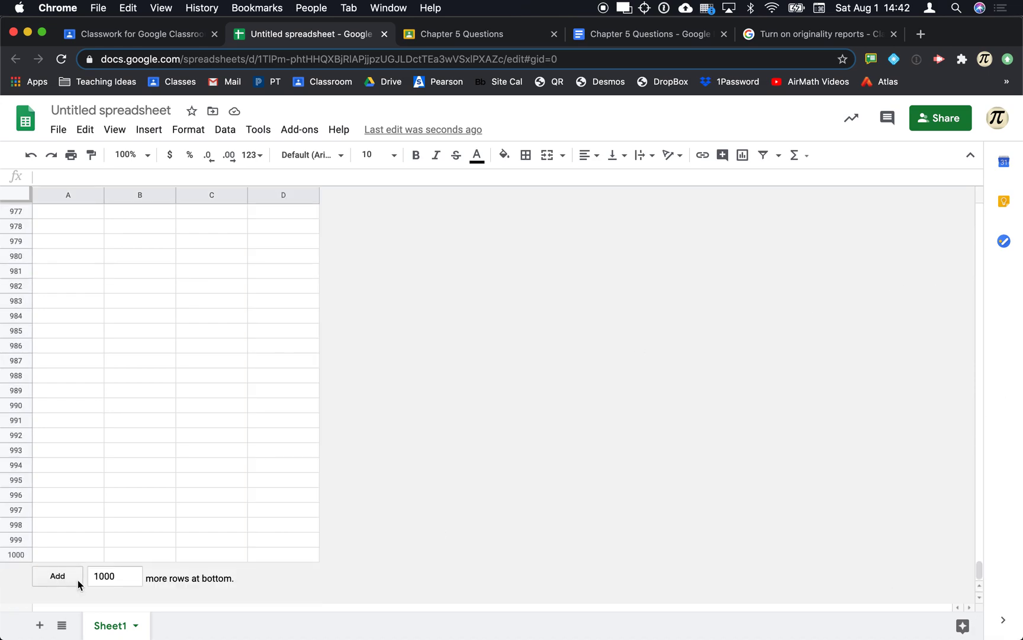
left_click(15, 555, "shift")
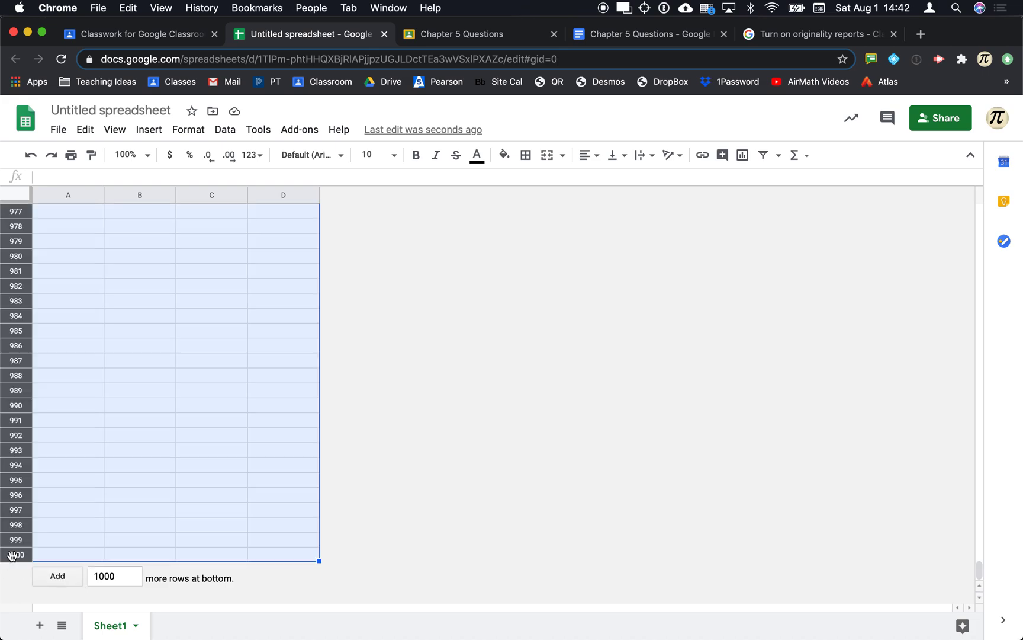
right_click(16, 498)
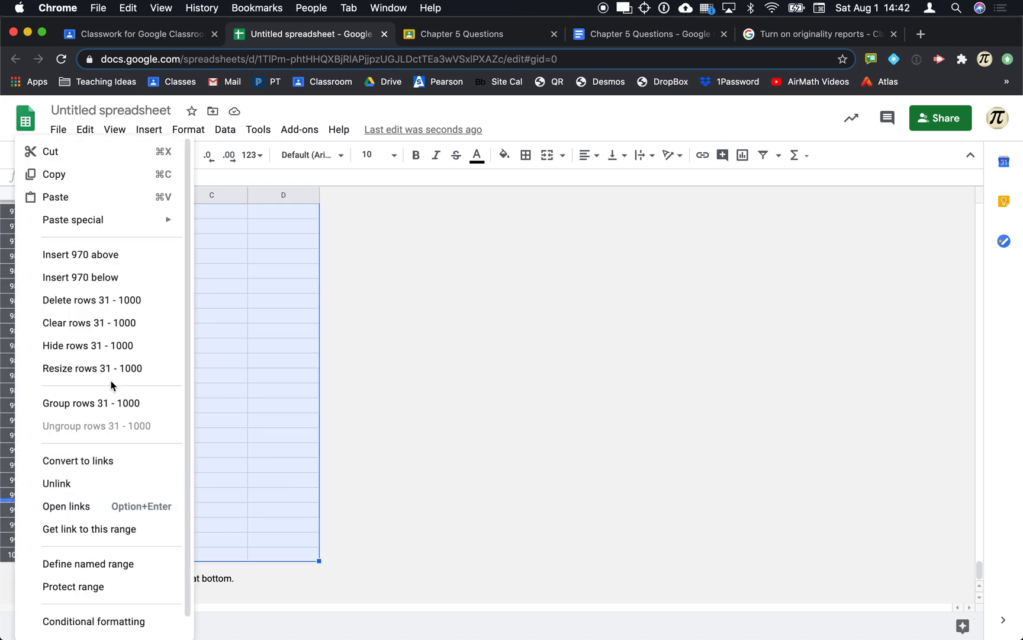
left_click(85, 302)
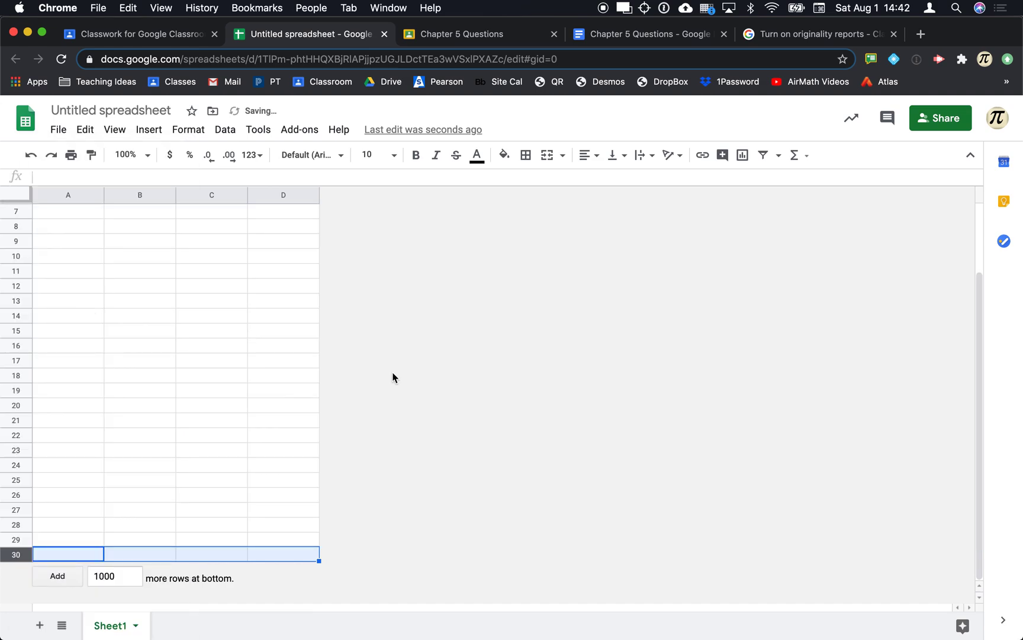
scroll(395, 377, "up", 3)
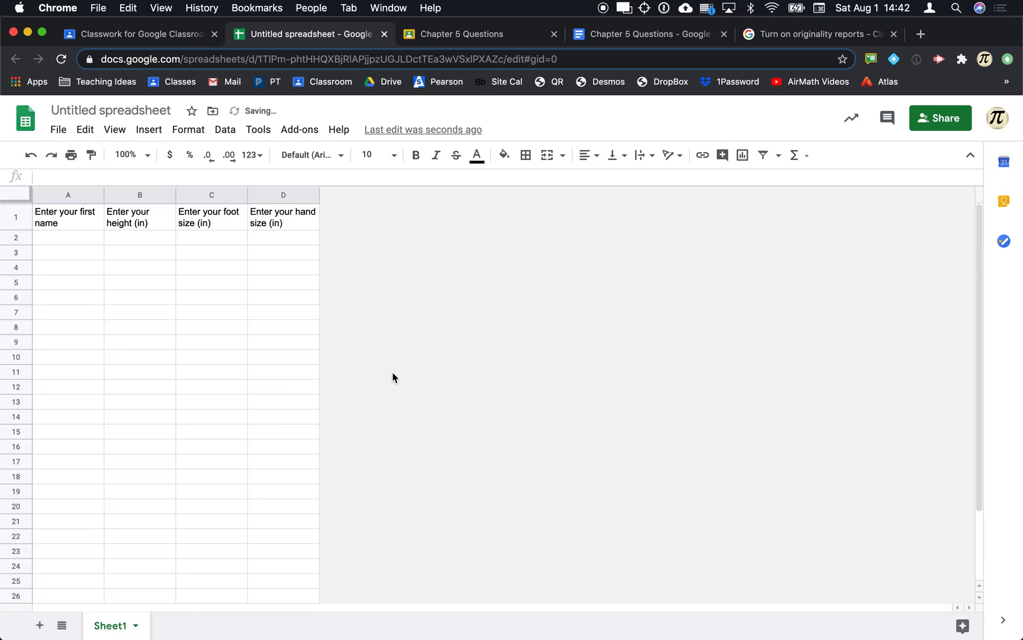
left_click(148, 356)
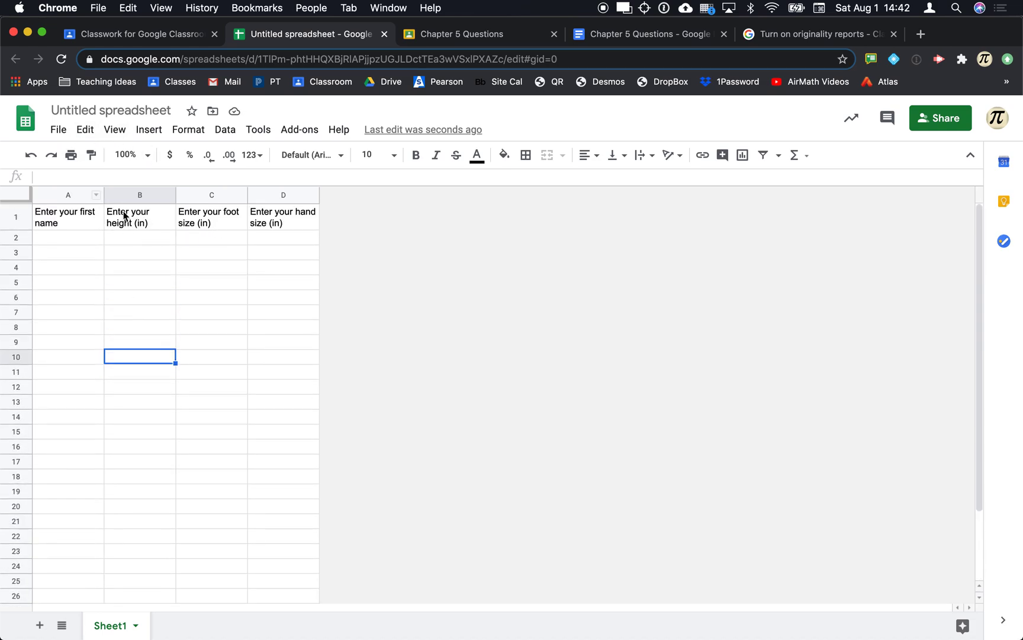
scroll(177, 450, "down", 3)
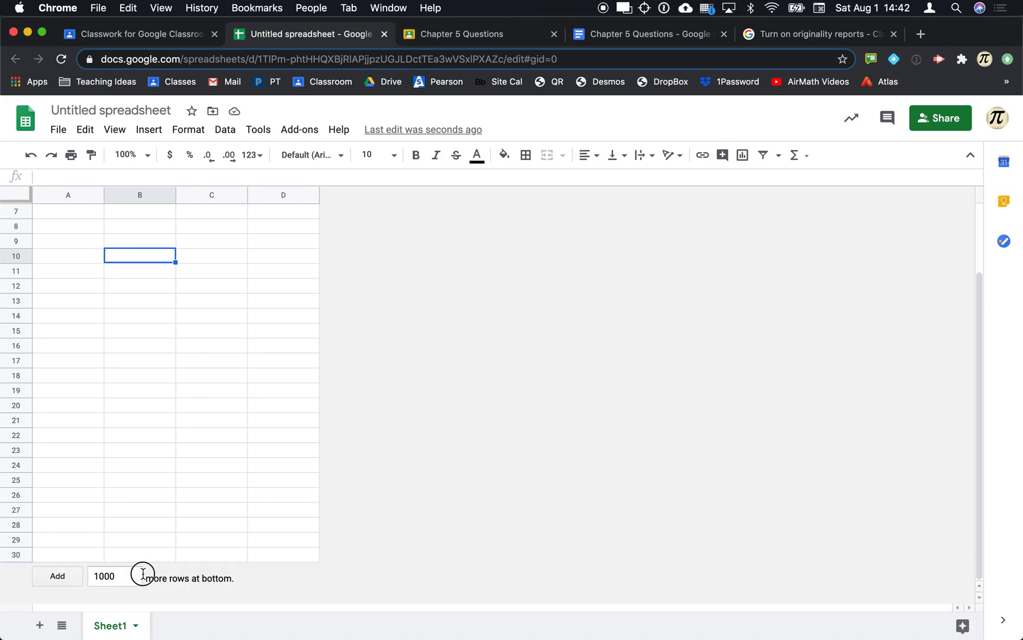
left_click(140, 540)
type("kjhklj")
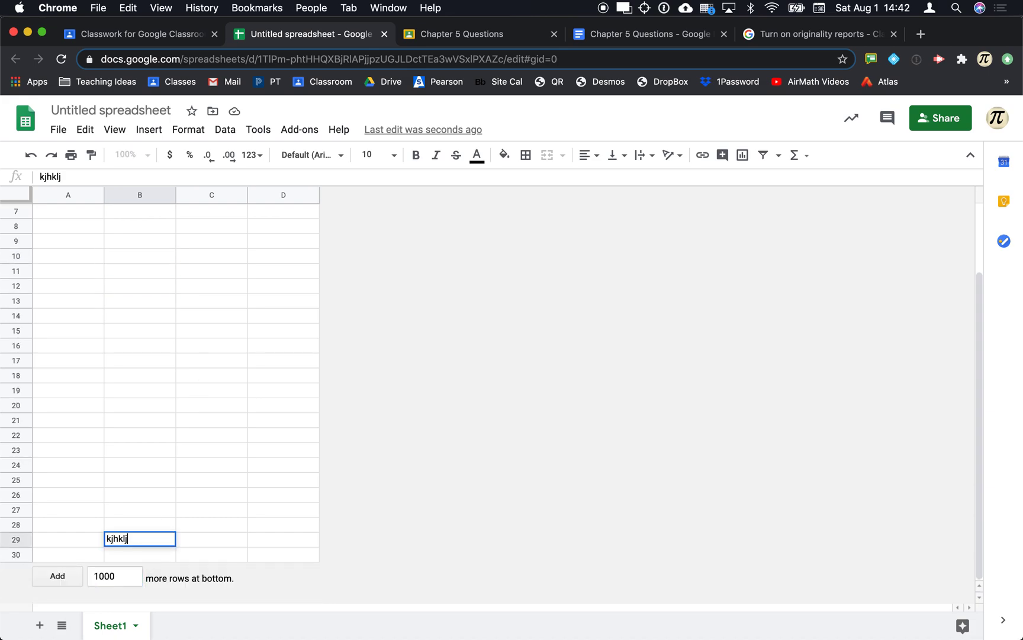
key("BackSpace")
key("BackSpace")
key("BackSpace")
key("BackSpace")
- Freeze header row 1 of the sheet, leaving the columns unfrozen
scroll(160, 368, "up", 3)
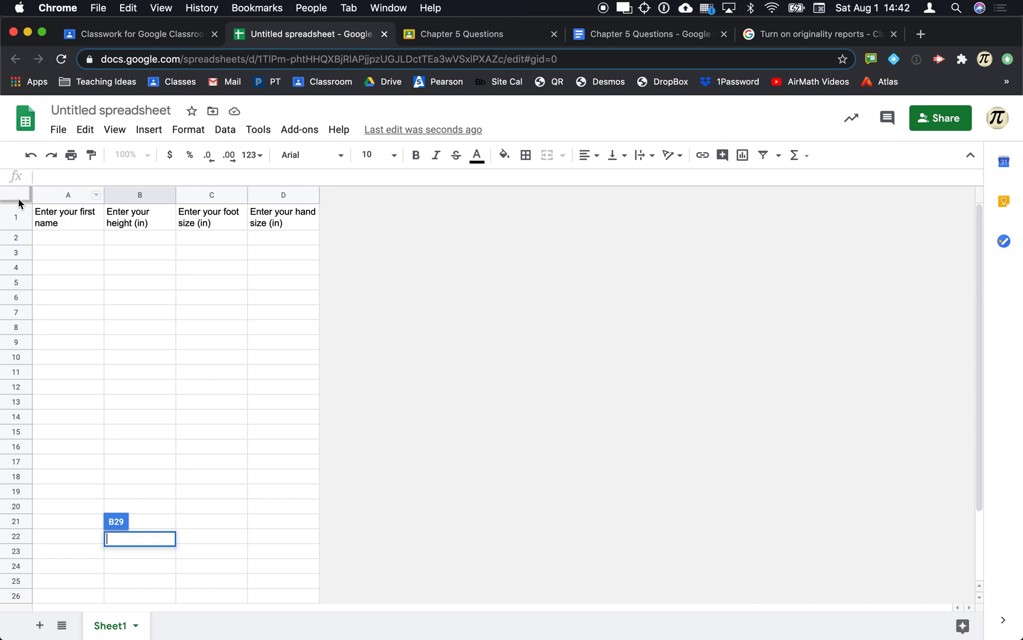
left_click_drag(19, 201, 17, 230)
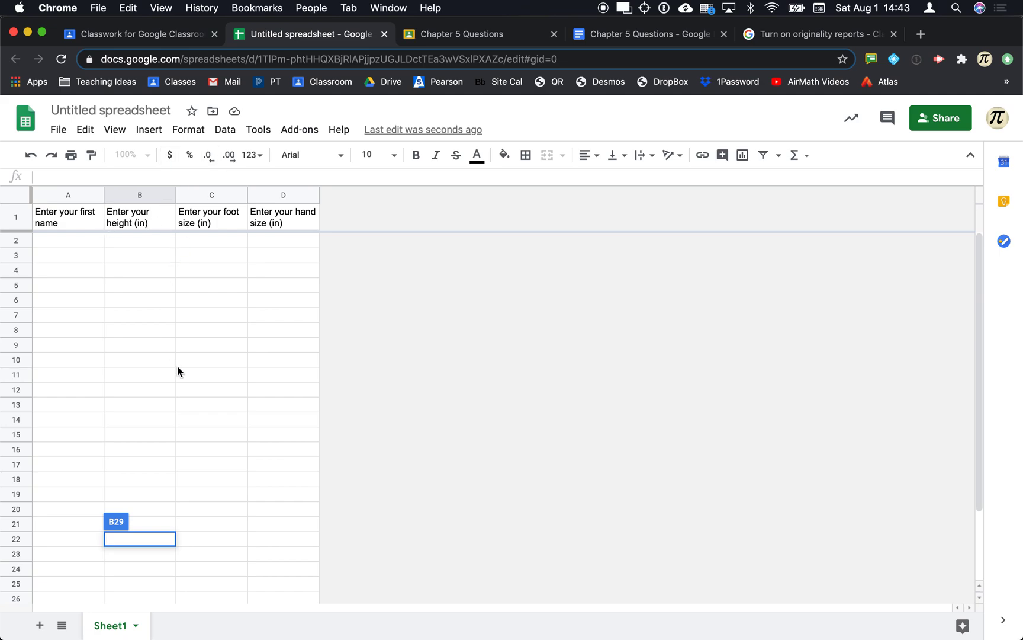
mouse_move(30, 192)
left_mouse_down()
mouse_move(151, 190)
mouse_move(34, 185)
left_mouse_up()
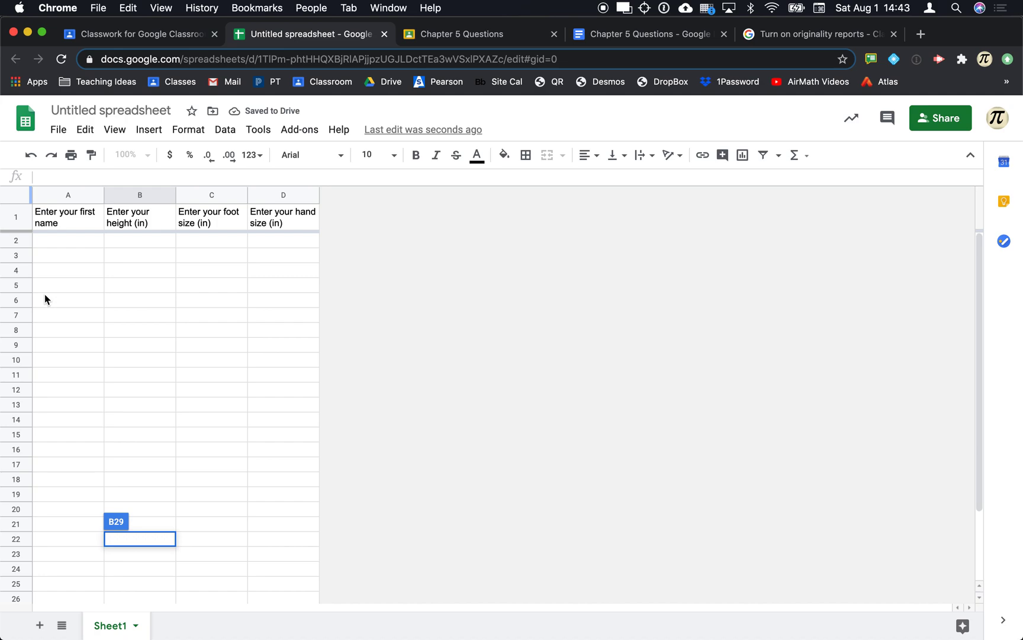
left_click(61, 322)
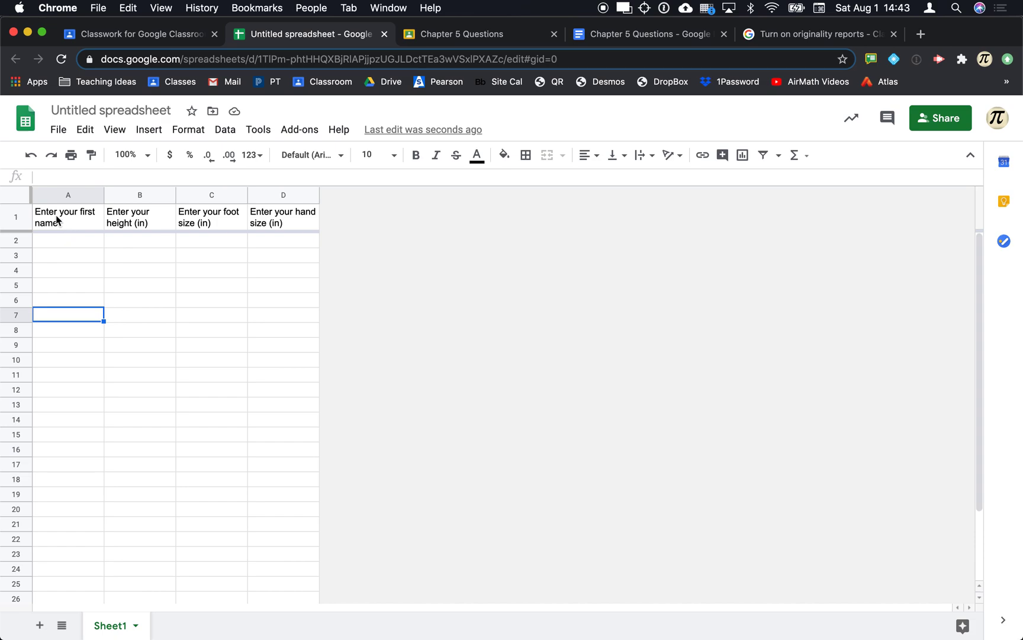
- Apply alternating colors to the whole sheet, using the default orange style with a header
left_click(19, 200)
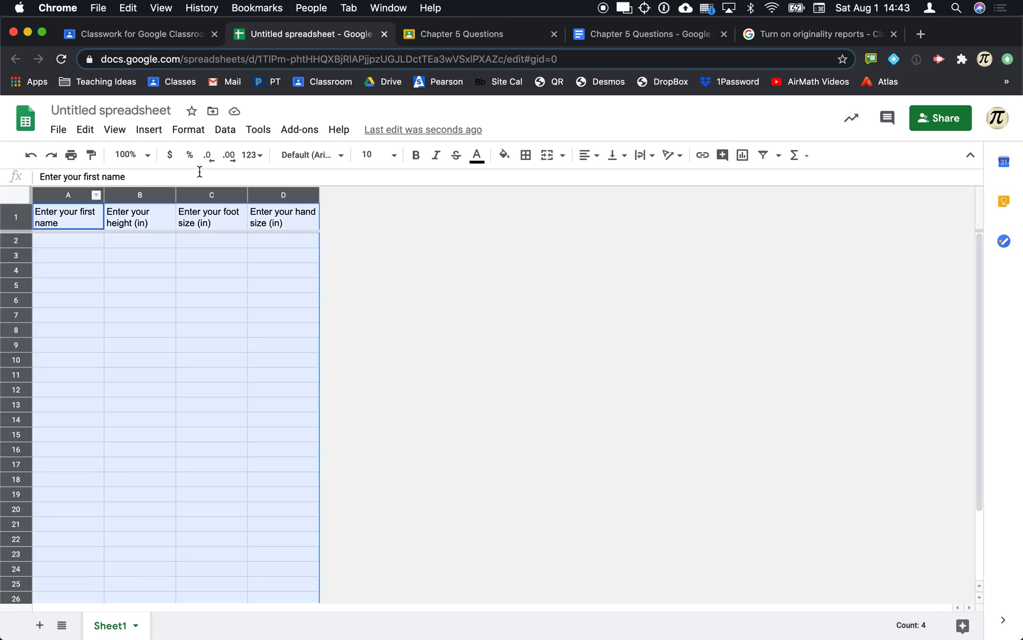
left_click(189, 132)
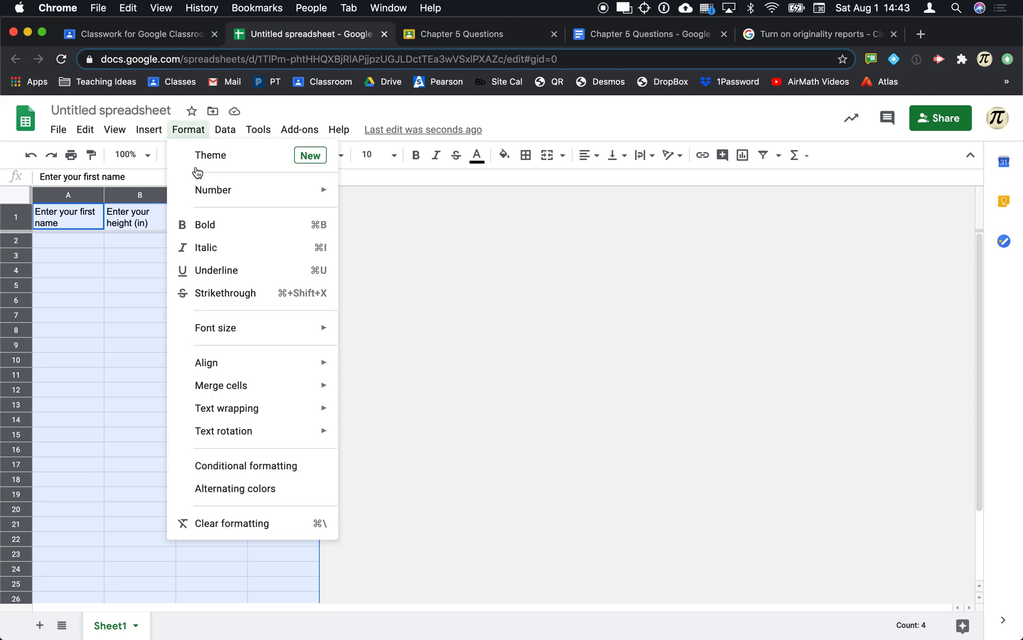
left_click(247, 489)
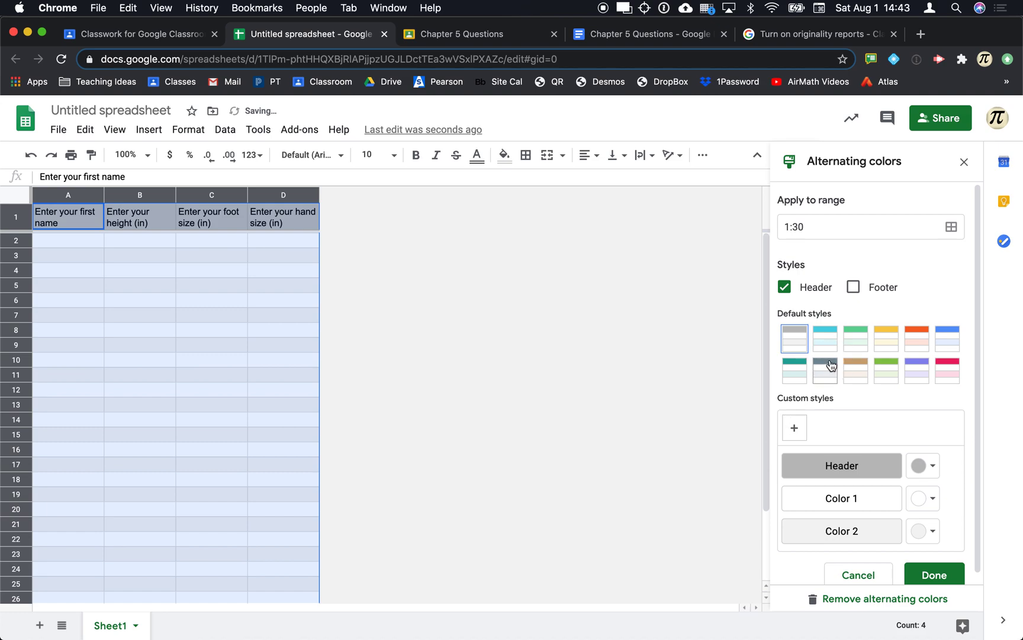
left_click(826, 337)
left_click(904, 337)
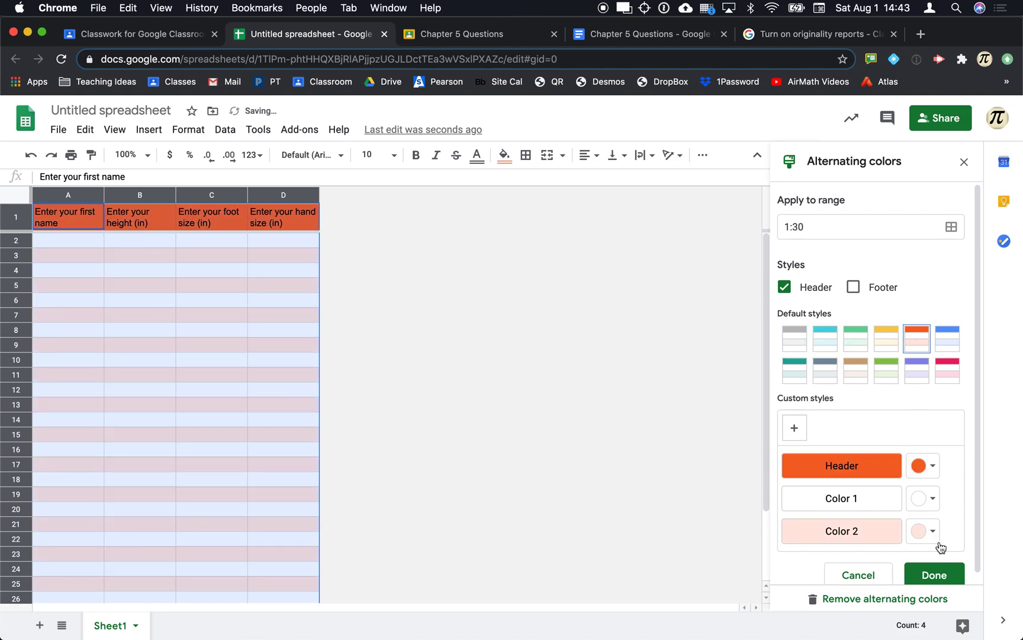
left_click(937, 573)
left_click(520, 468)
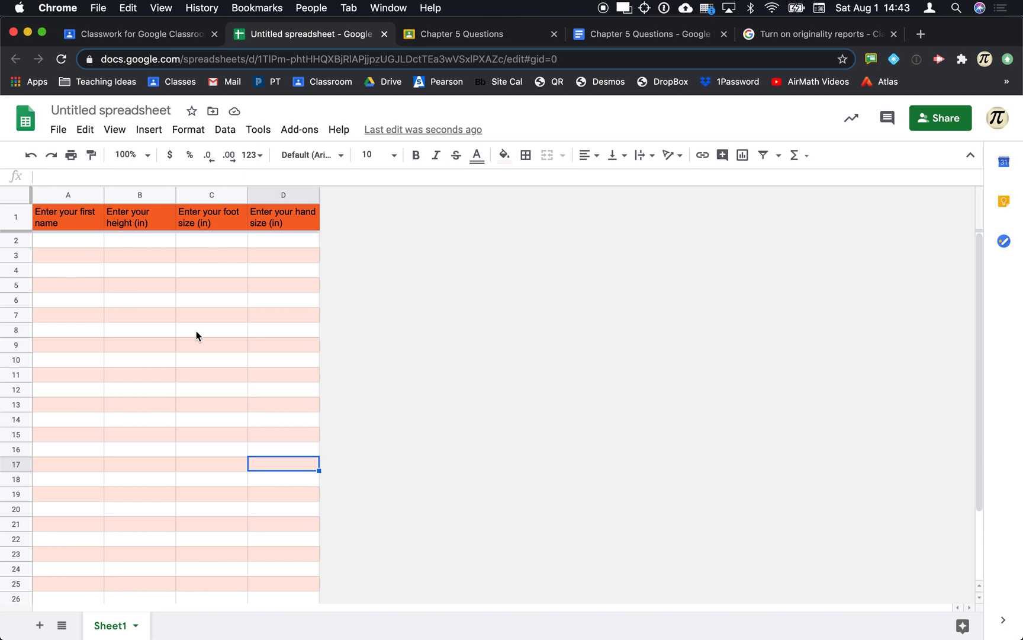
- Center the header text in row 1 horizontally and make it bold
left_click(14, 218)
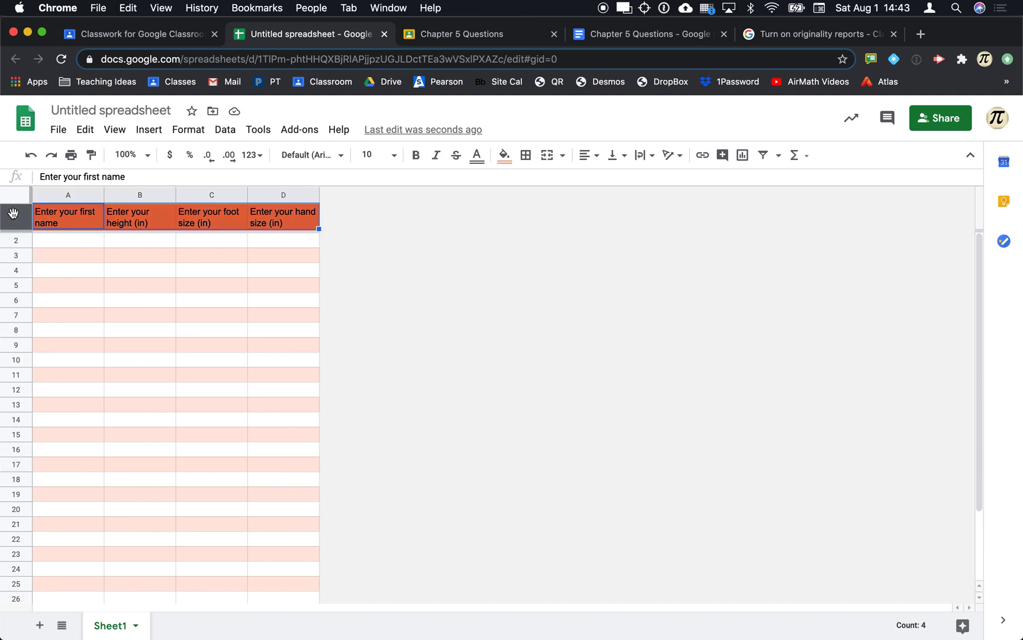
left_click(597, 156)
left_click(603, 180)
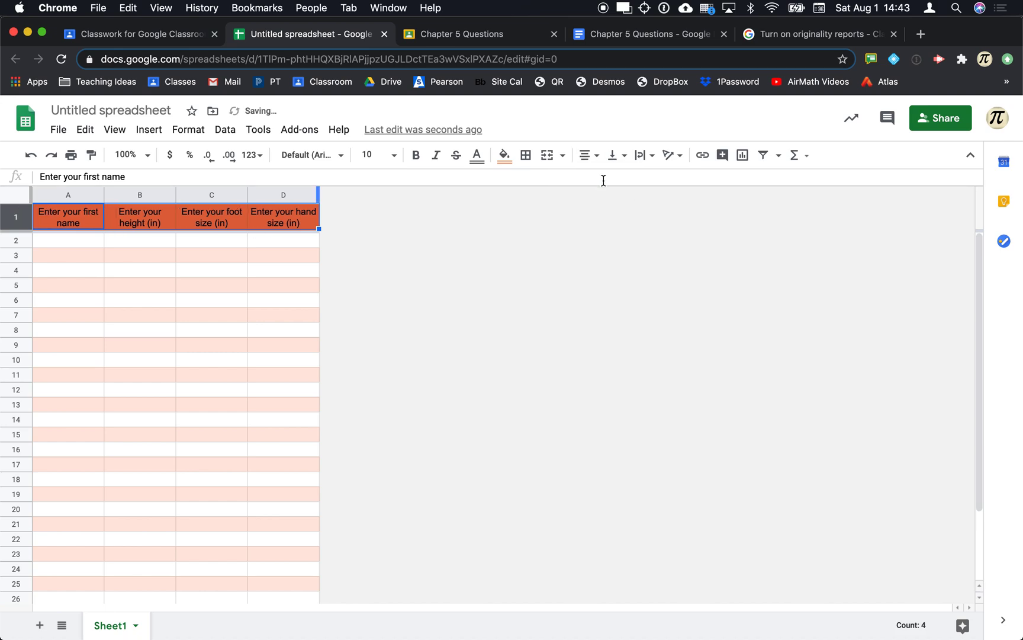
left_click(416, 155)
left_click(408, 245)
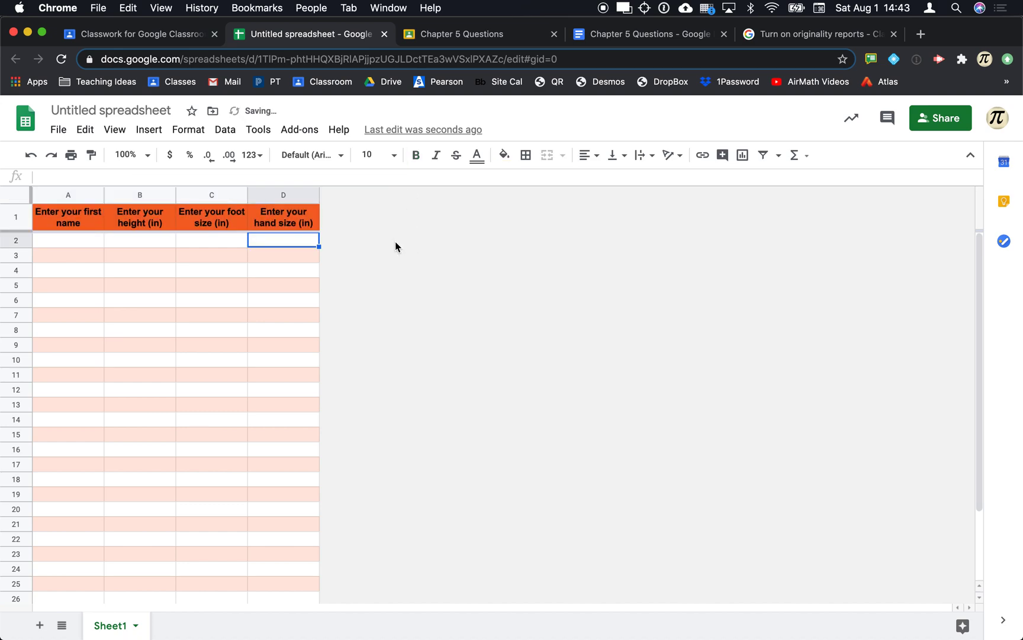
left_click(57, 243)
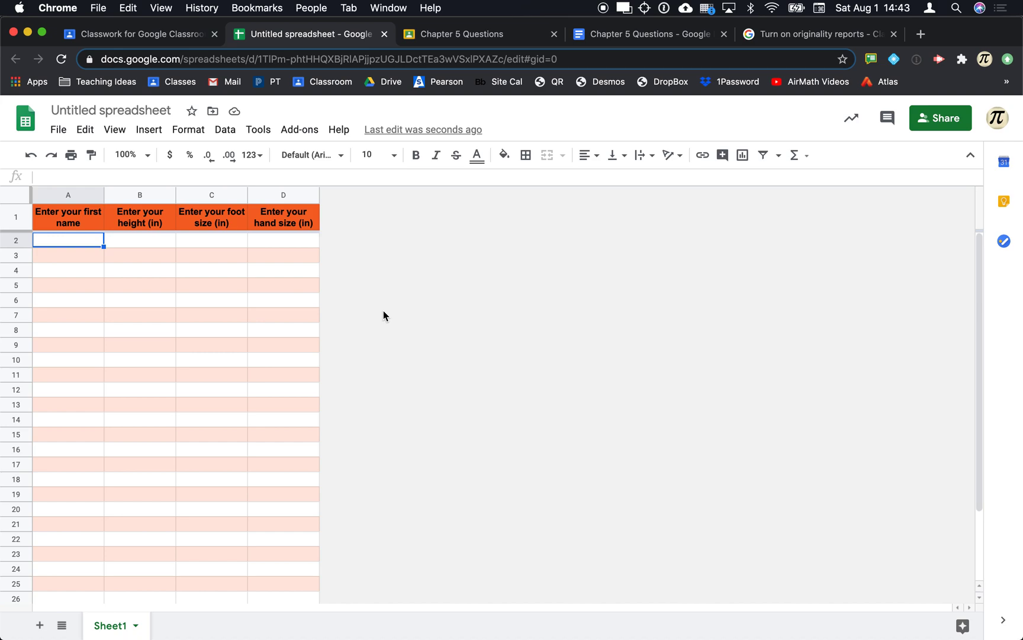
- Rename the spreadsheet as "Measurements"
left_click(102, 110)
type("Measurements")
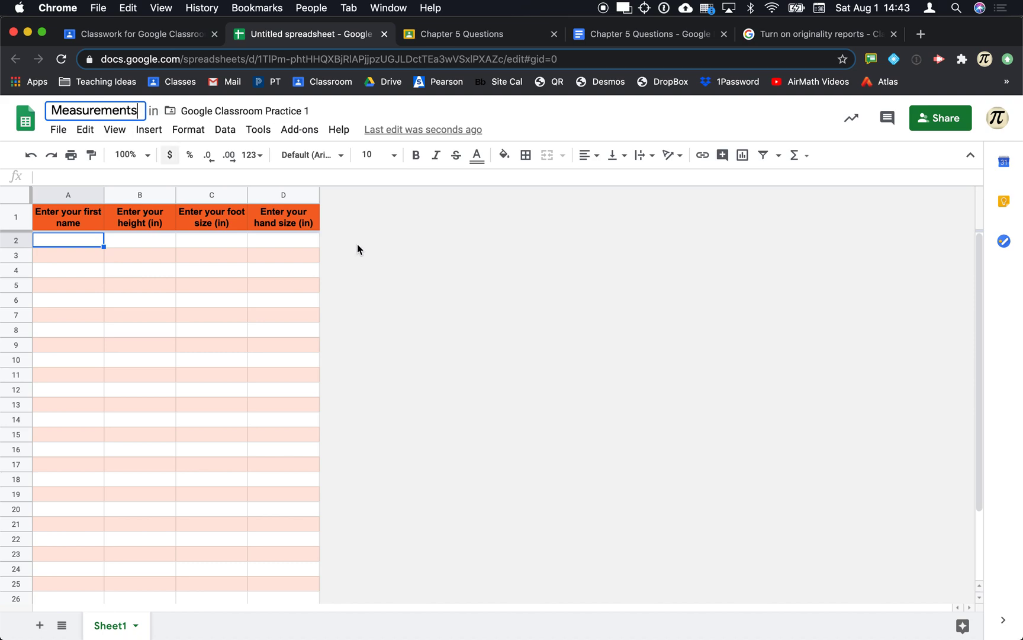
key("Return")
- Return to the Classroom assignment and set its due date to Aug 6, 2020 and its topic to Matrices
left_click(166, 42)
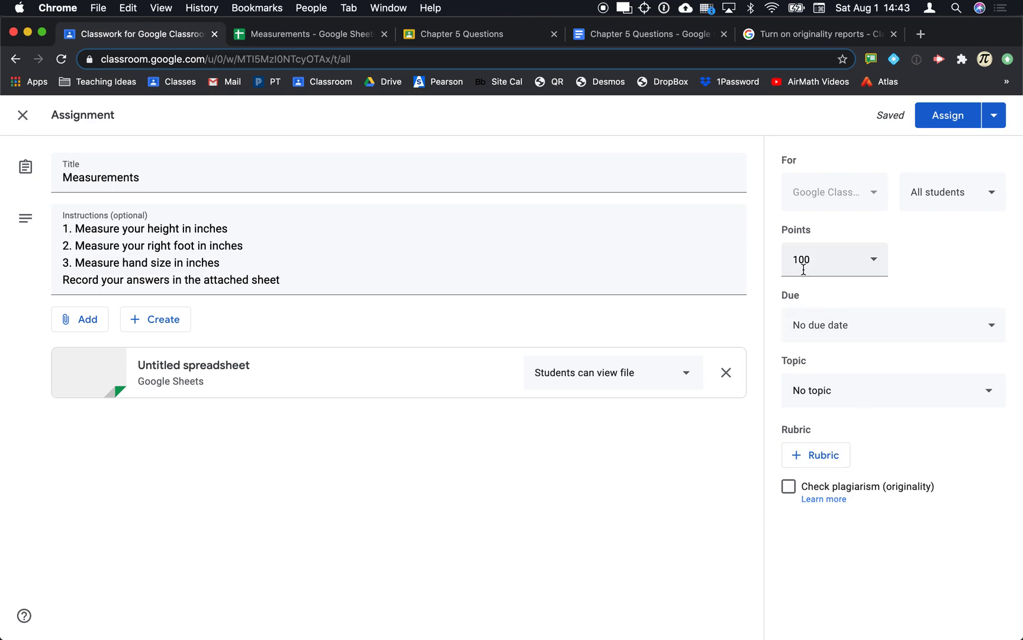
left_click(837, 327)
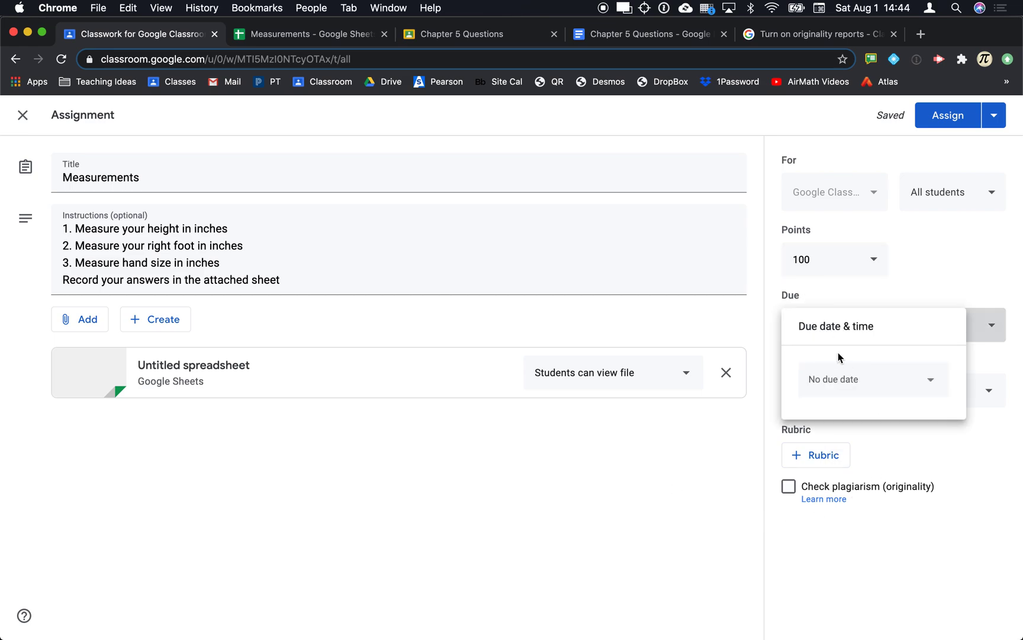
left_click(906, 382)
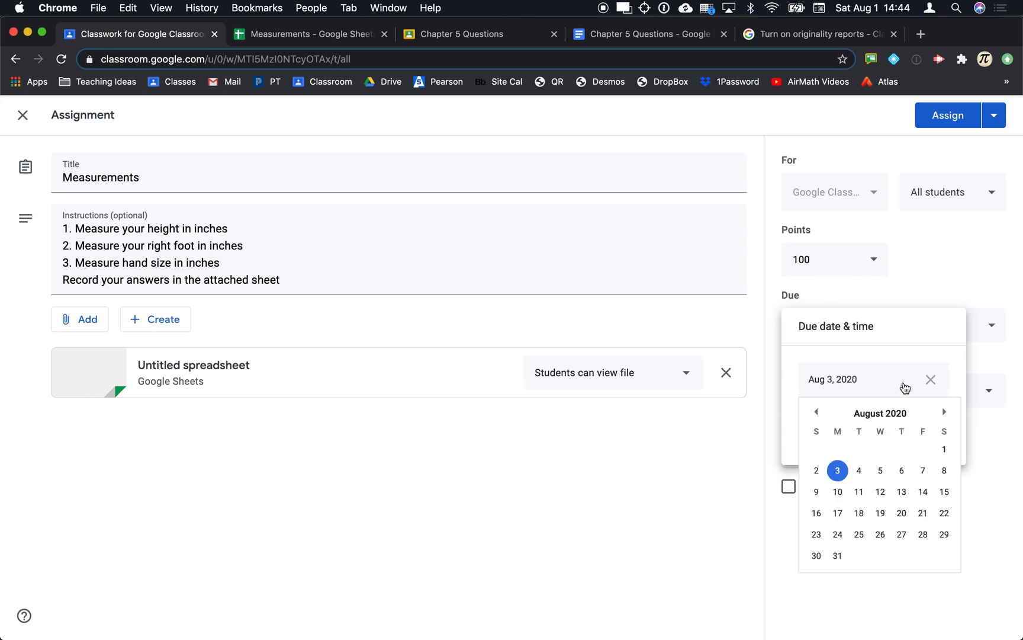
left_click(902, 471)
left_click(981, 424)
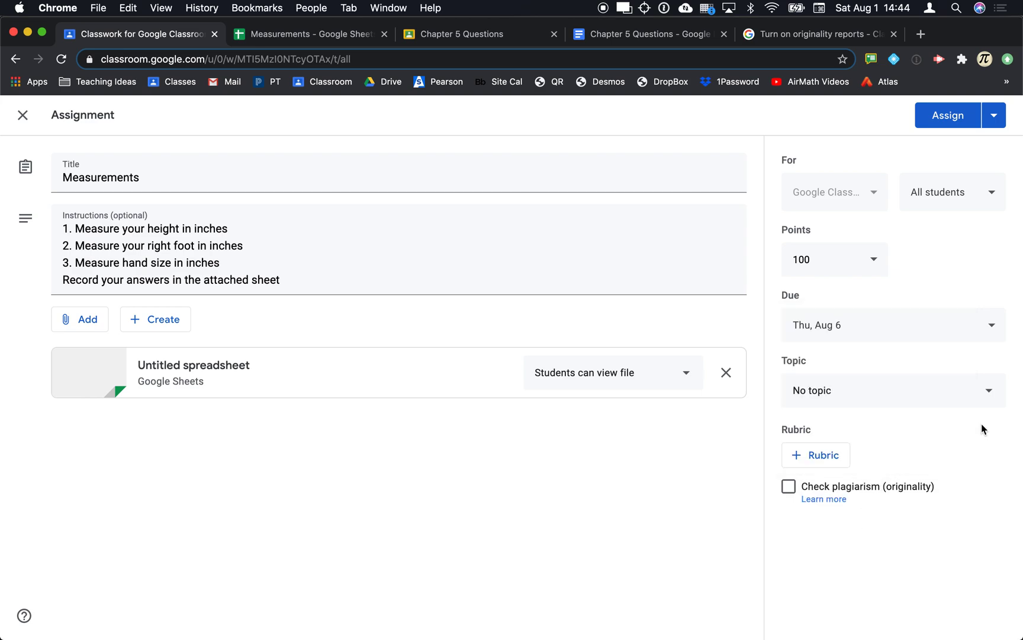
left_click(934, 393)
left_click(843, 543)
- Set the attached spreadsheet to "Students can edit file" and assign the Measurements assignment to the class
left_click(584, 379)
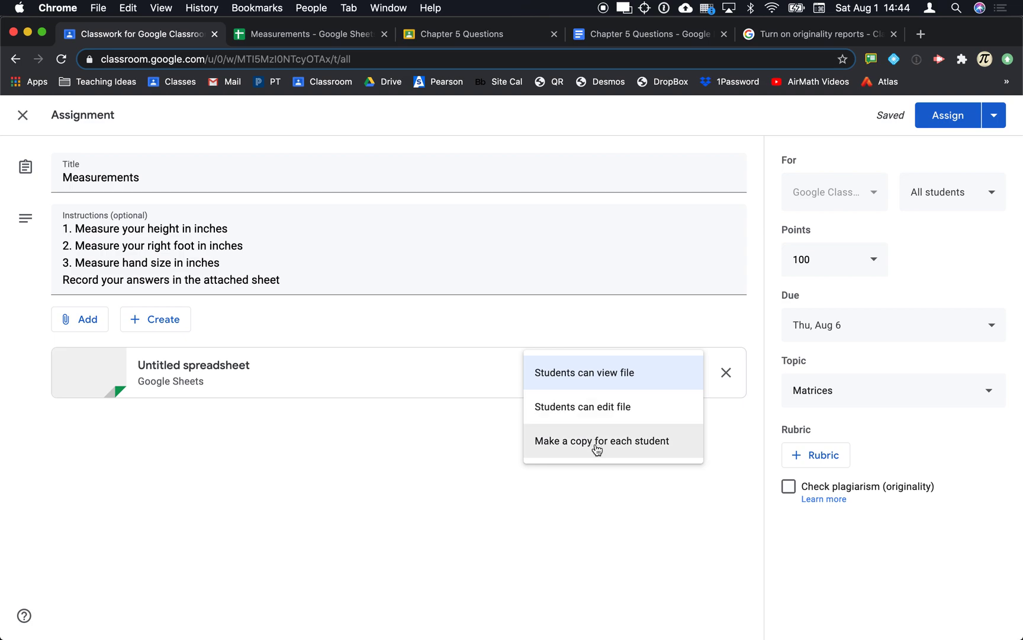
left_click(598, 410)
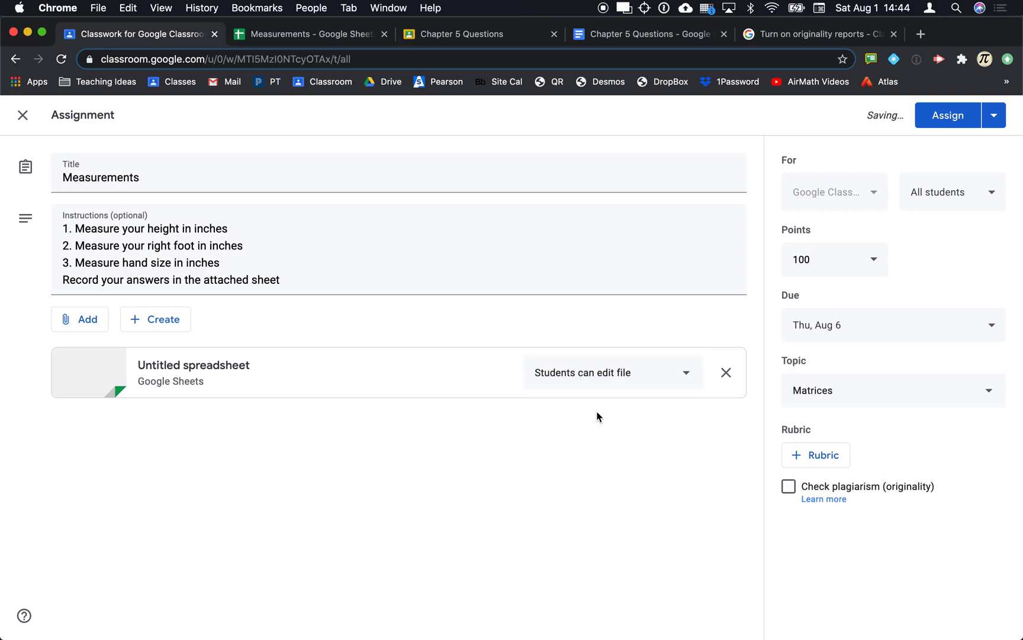
left_click(960, 119)
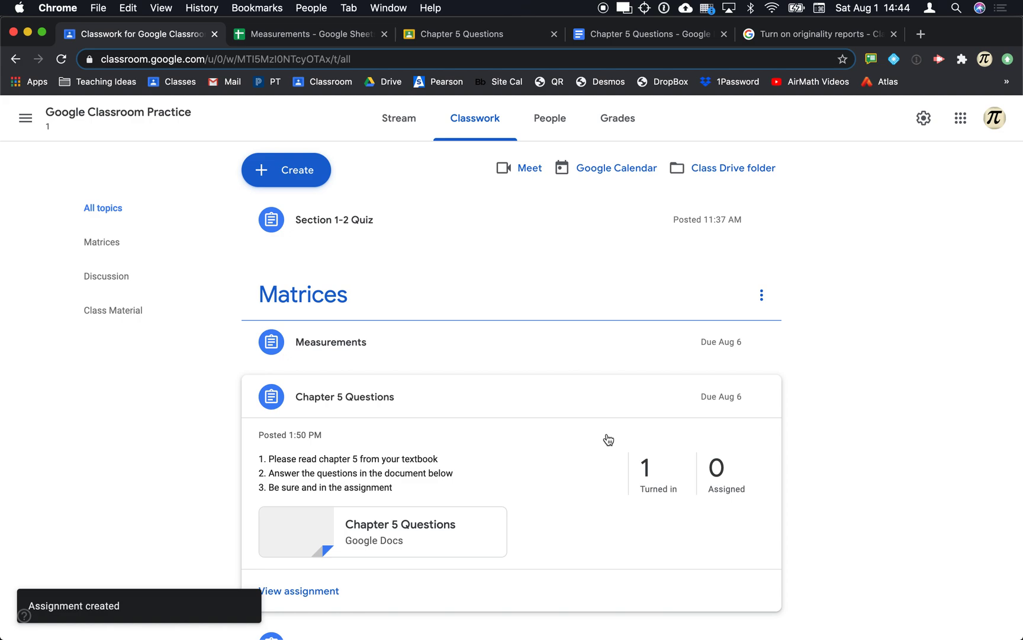
- Switch to the student account in Firefox and open the spreadsheet attached to the Measurements assignment in the Google Classroom Practice class
key("super+Tab")
key("super+Tab")
key("super+Tab")
key("super+Tab")
key("super+Tab")
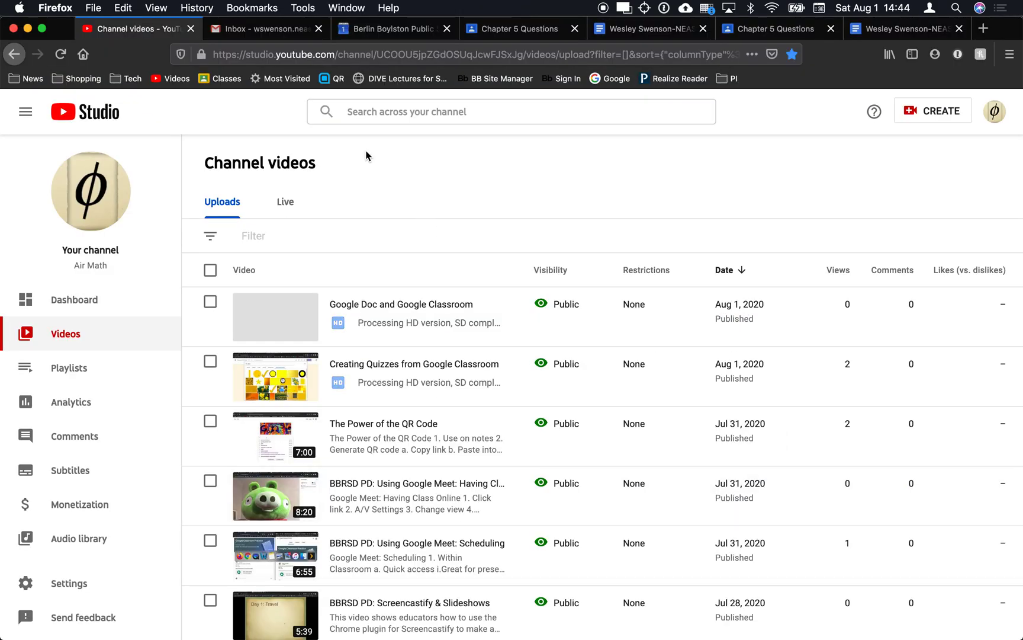
left_click(518, 29)
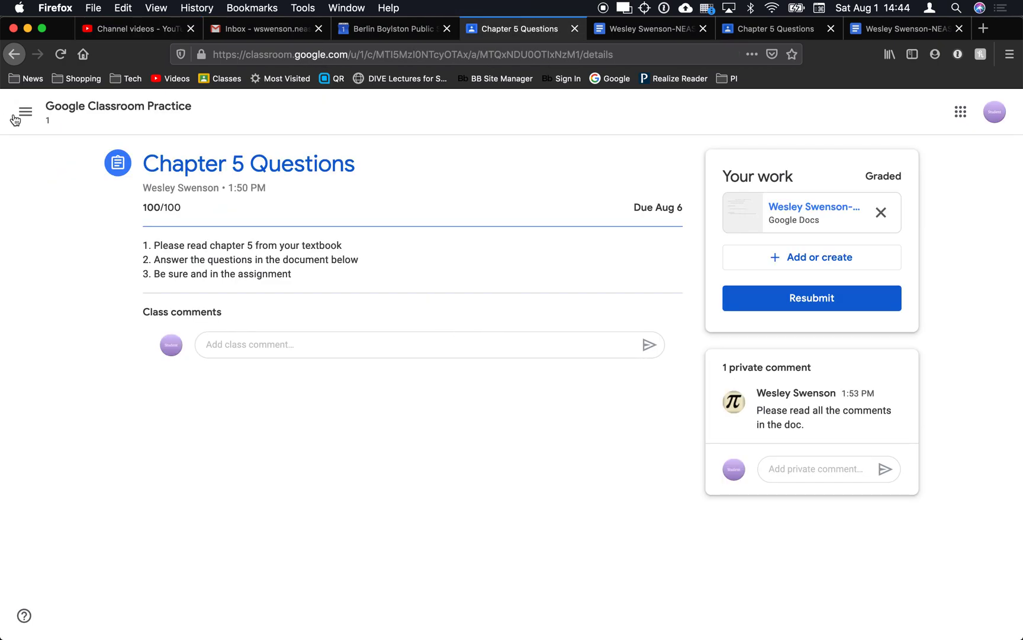
left_click(65, 111)
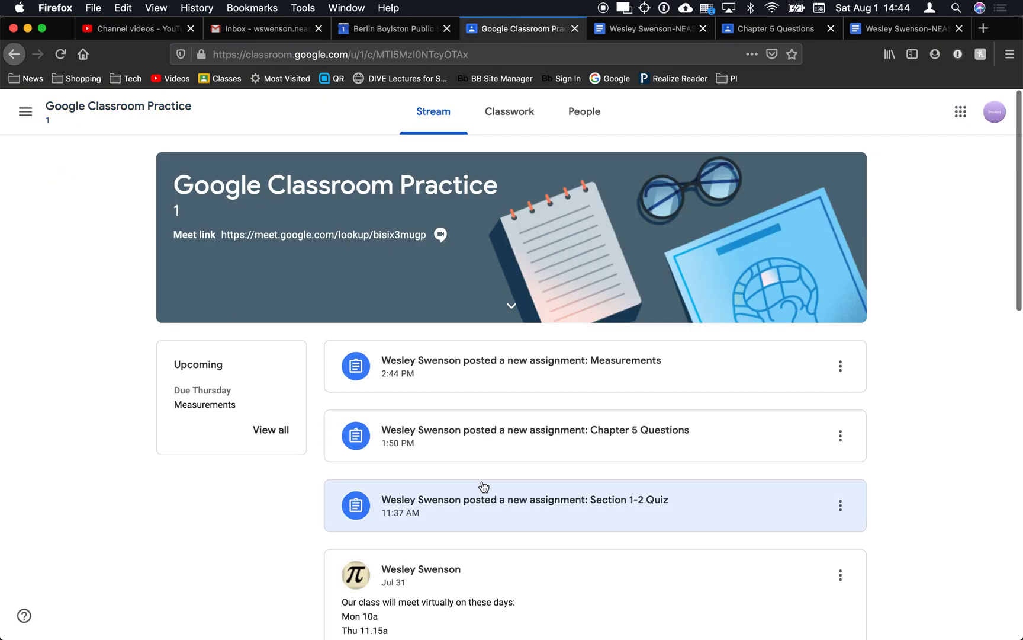
left_click(533, 367)
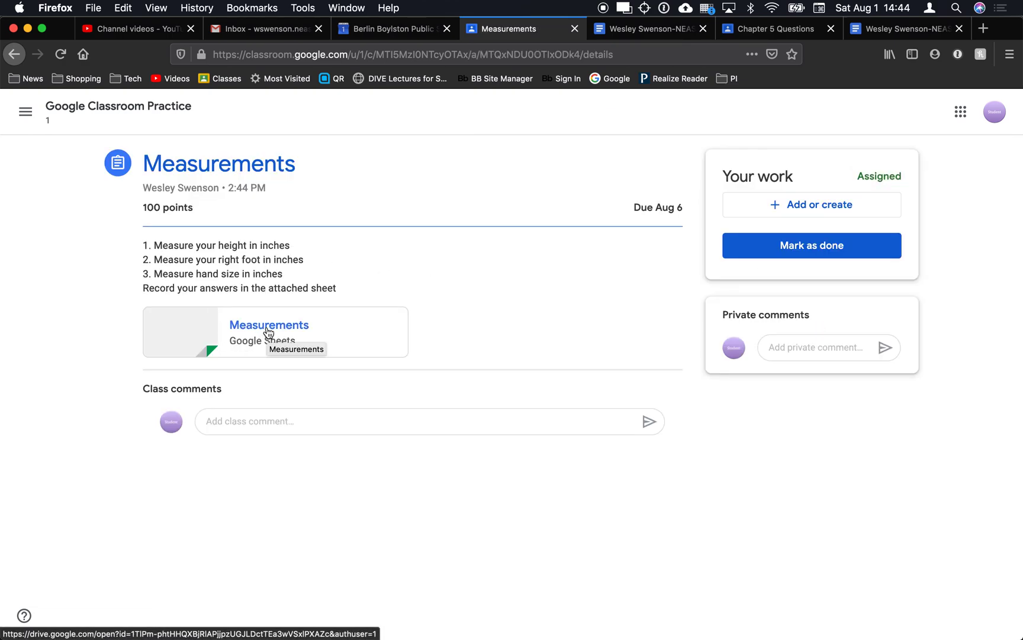
left_click(267, 331)
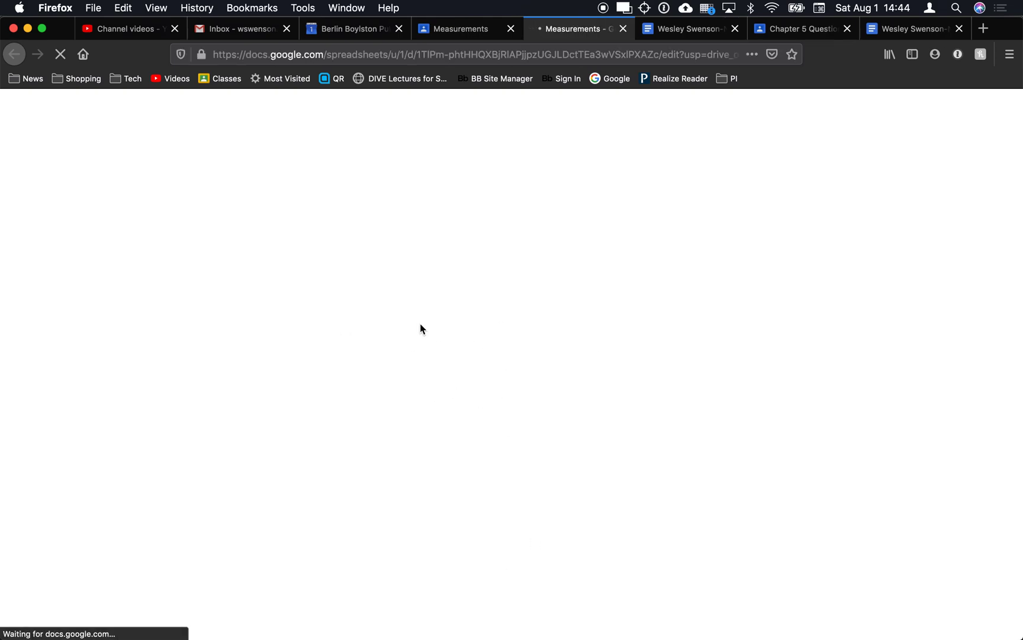
- View the Measurements assignment page as the student and return to its attached spreadsheet
left_click(463, 32)
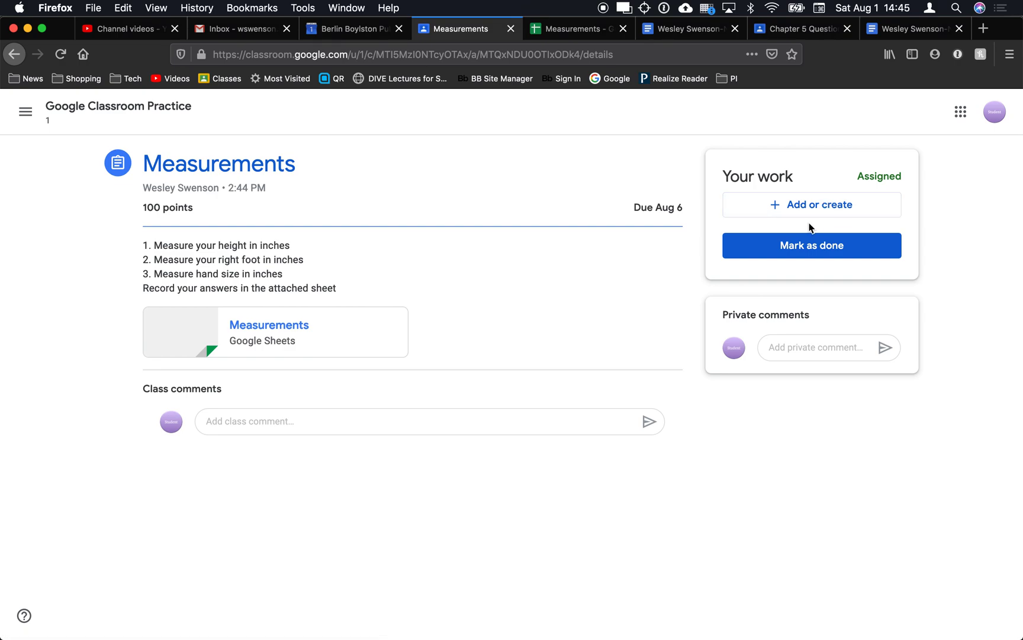
left_click(584, 33)
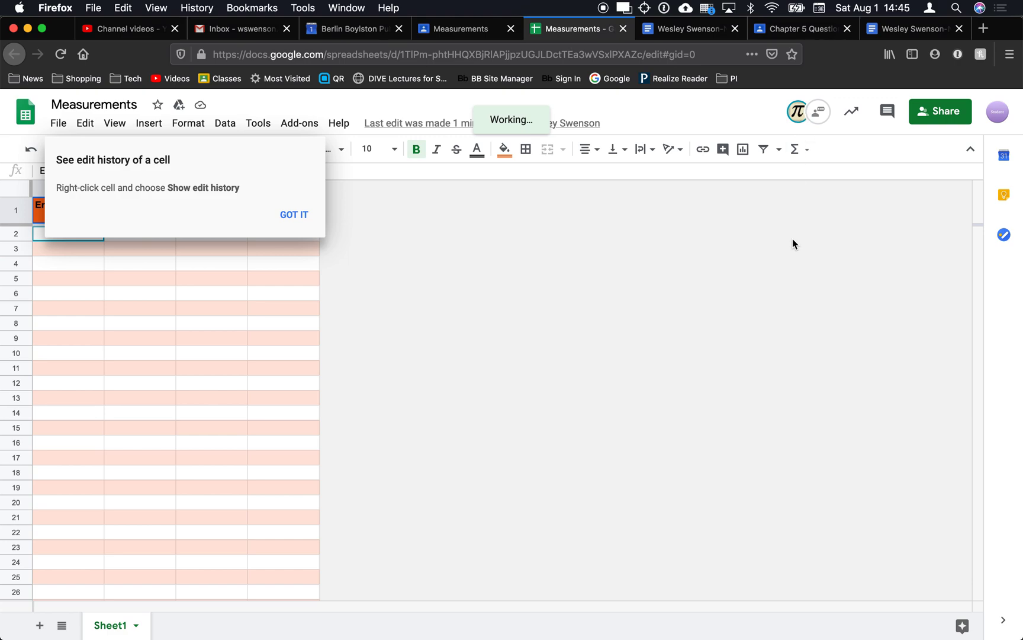
- Arrange the student's Firefox window and the teacher's Chrome window side by side, each filling half the screen
key("alt+super+Right")
left_click(461, 237)
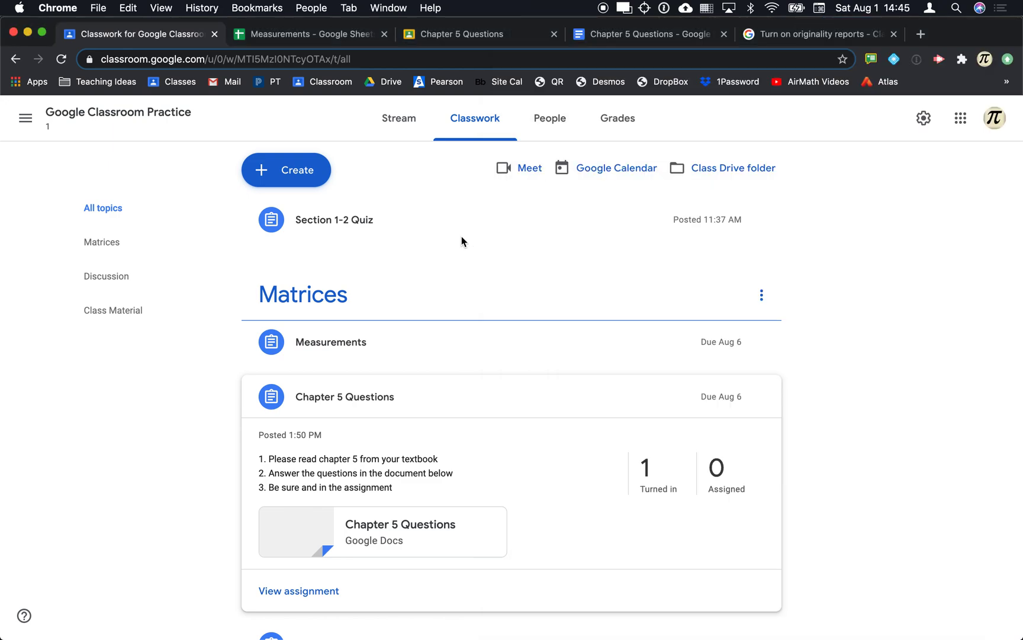
key("alt+super+Left")
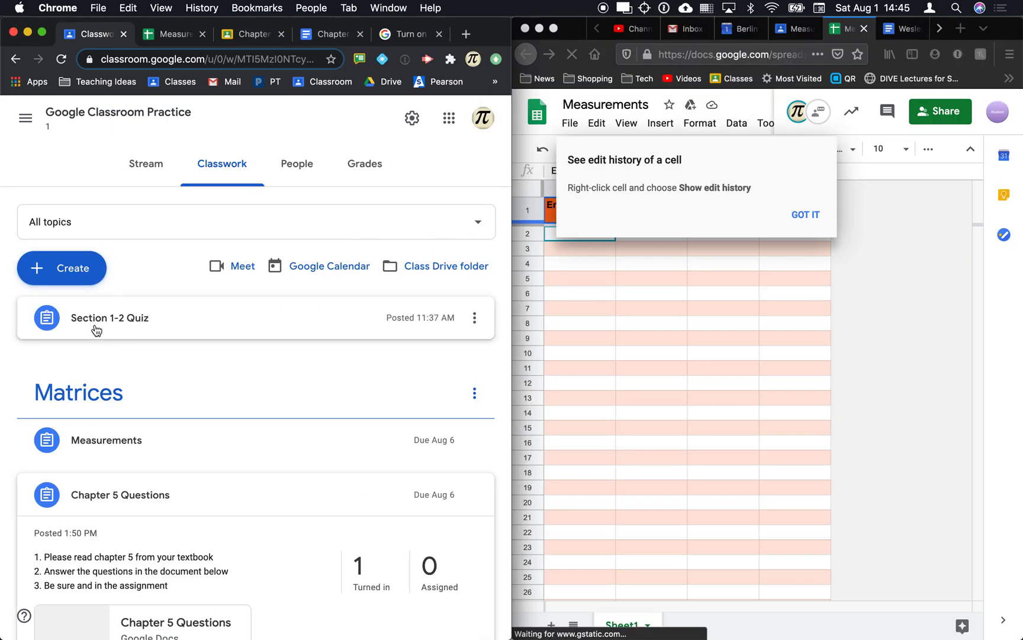
- Open the Measurements assignment's attached spreadsheet from the teacher's Classwork page, and dismiss the edit-history tip in the student's spreadsheet
left_click(109, 440)
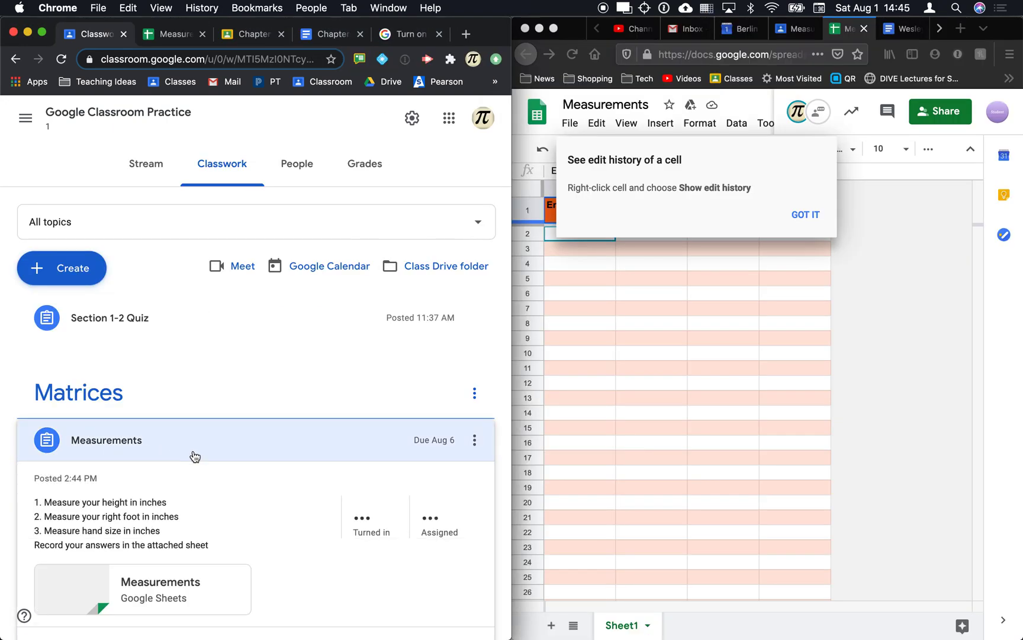
left_click(177, 578)
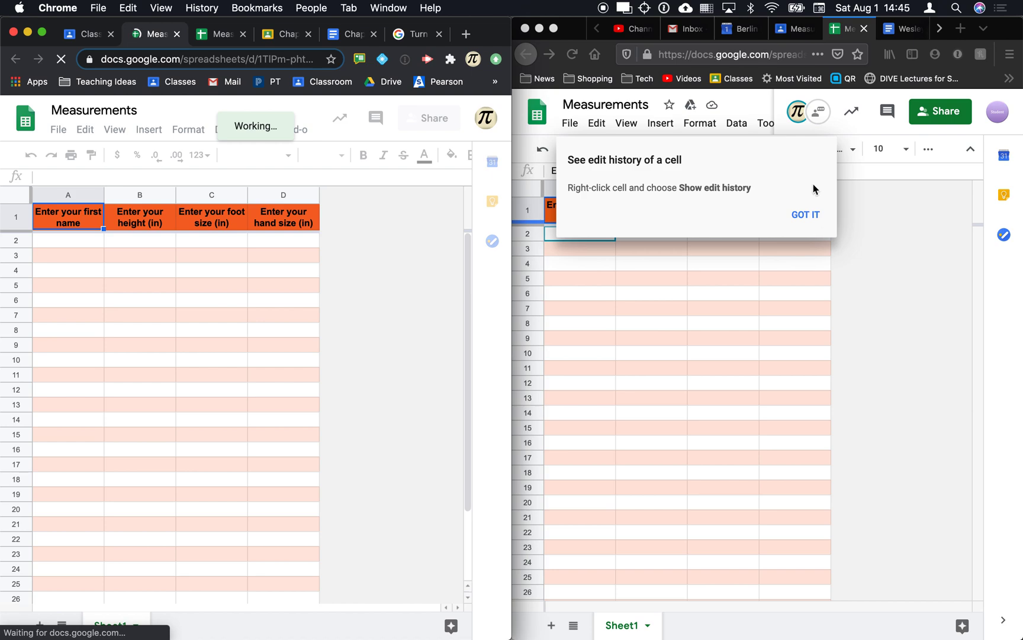
left_click(810, 214)
left_click(809, 216)
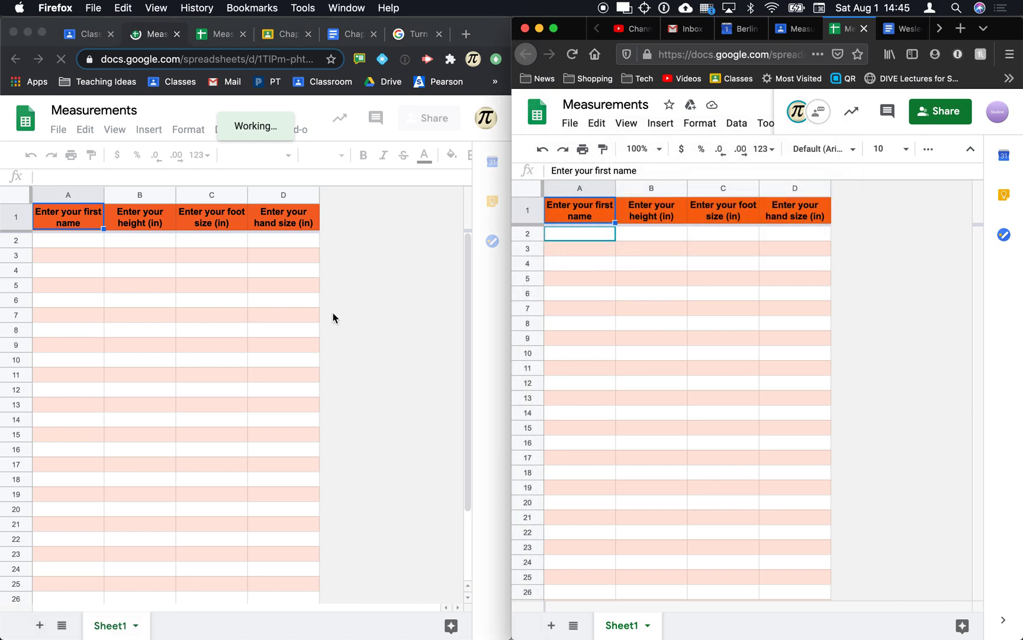
left_click(367, 364)
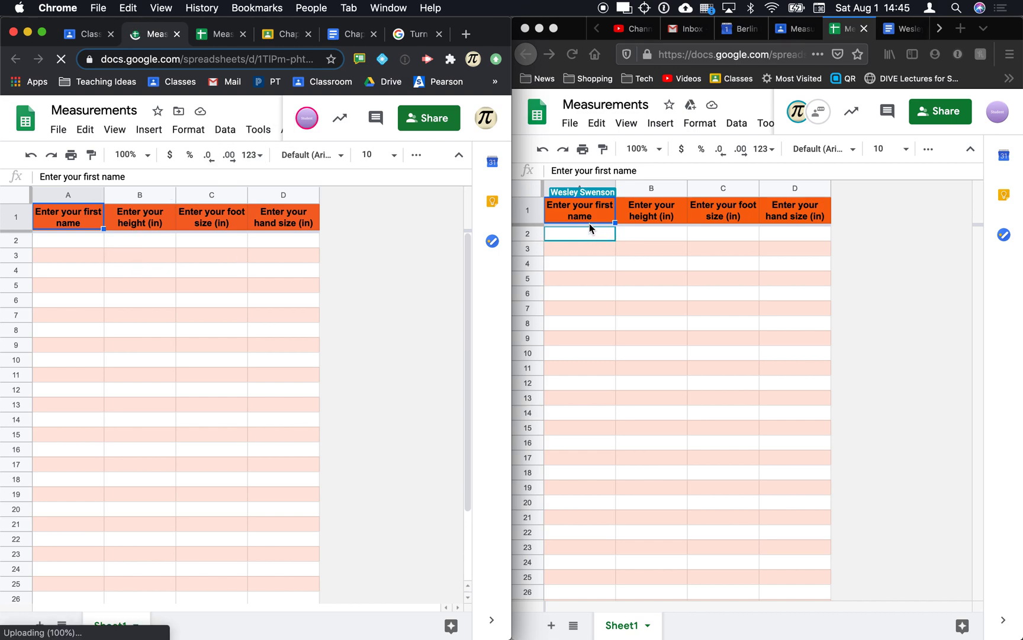
- Enter the teacher's name in cell A12 of the teacher's Measurements spreadsheet
left_click(75, 244)
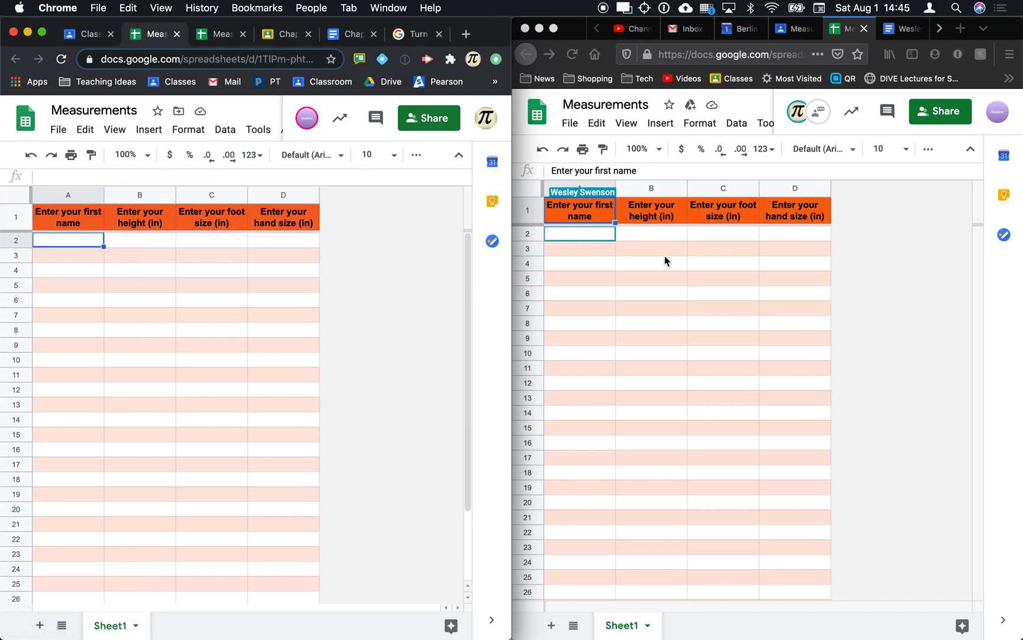
left_click(713, 265)
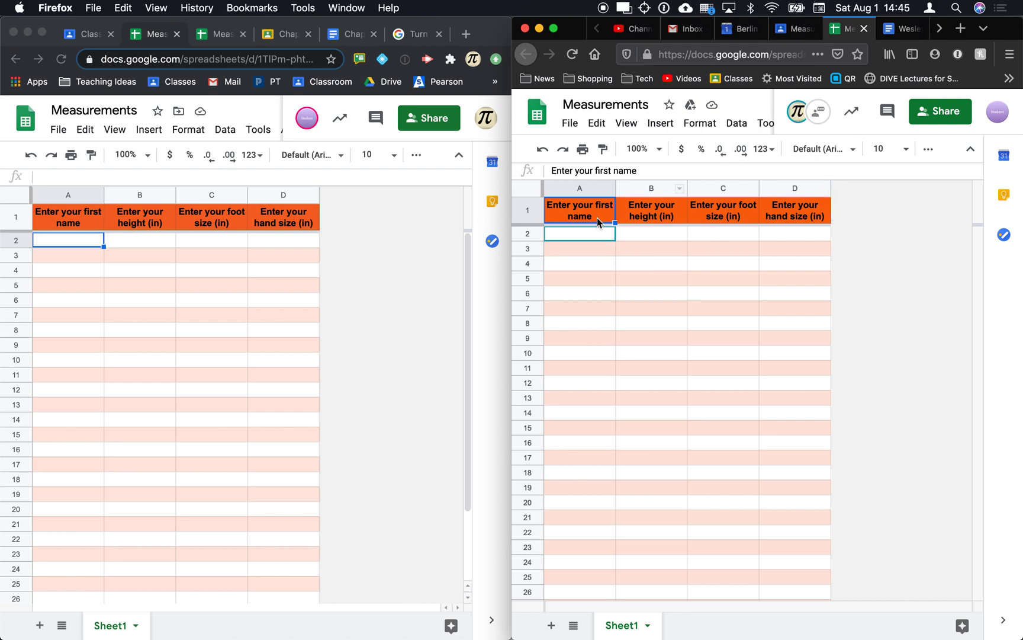
mouse_move(588, 234)
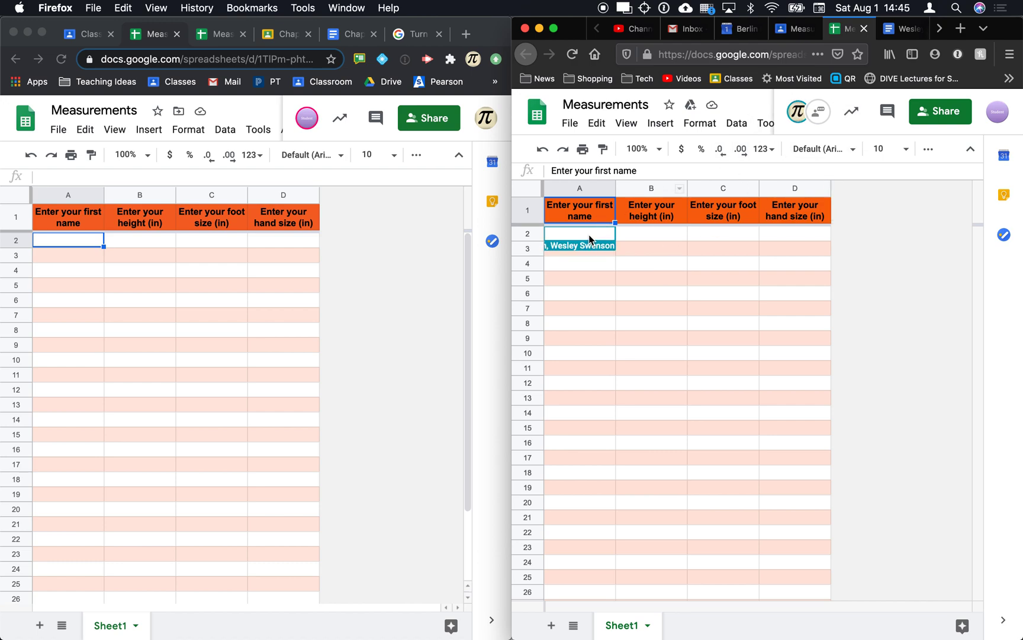
left_click(133, 334)
left_click(80, 390)
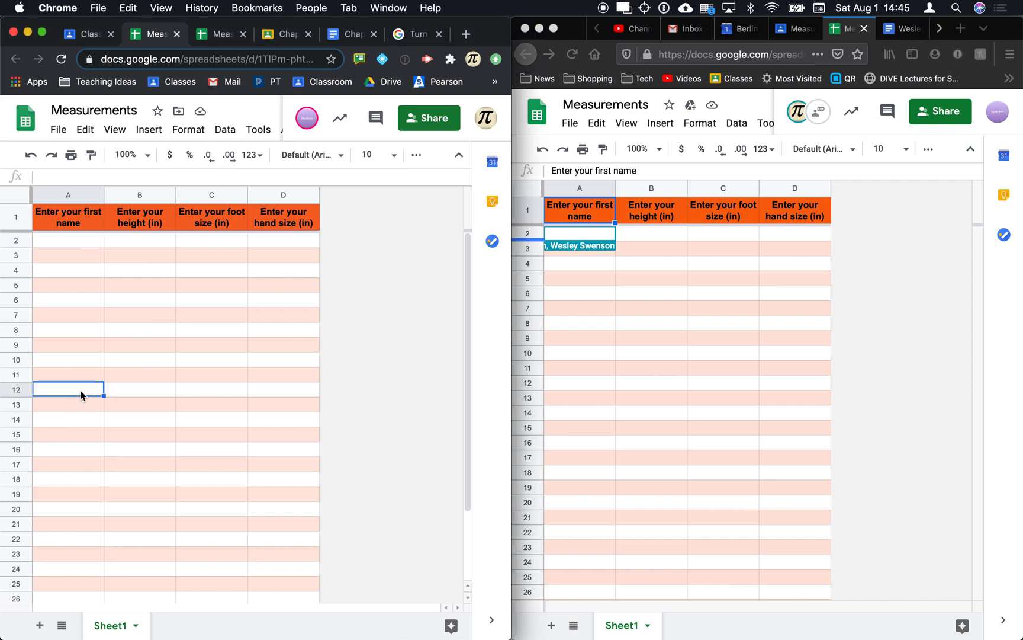
type("Mr Swenson")
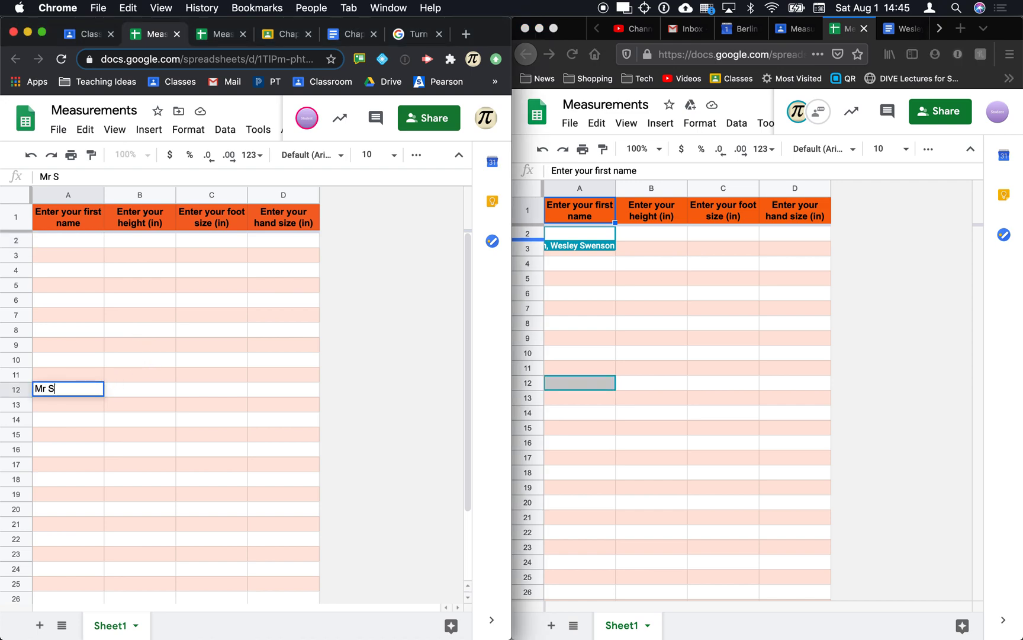
left_click(128, 396)
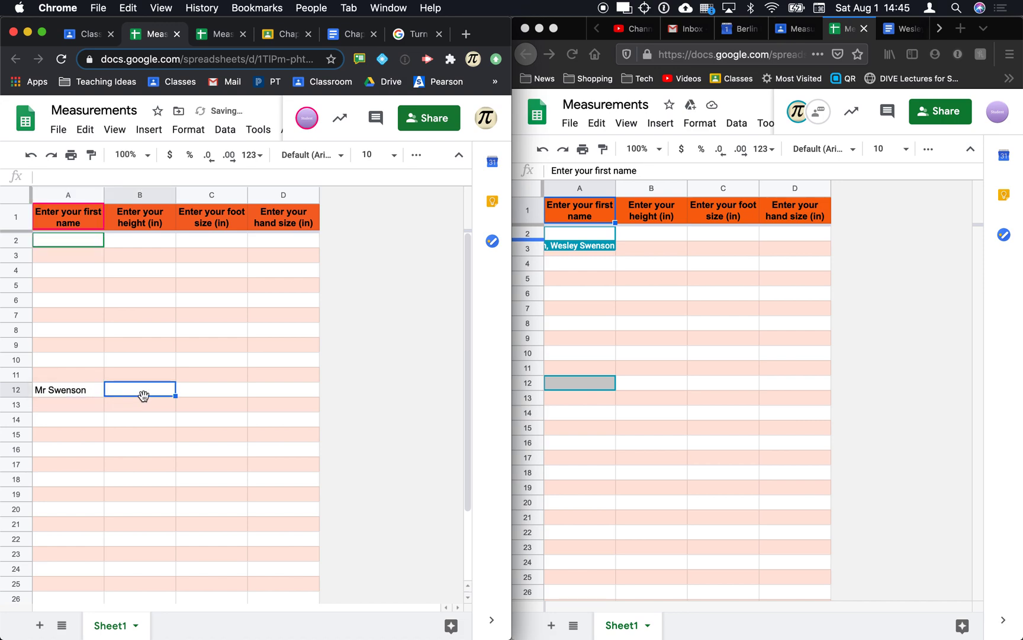
- In the student's spreadsheet, fill row 2 with the student's first name, height 70, foot size 10 and hand size 8
left_click(613, 393)
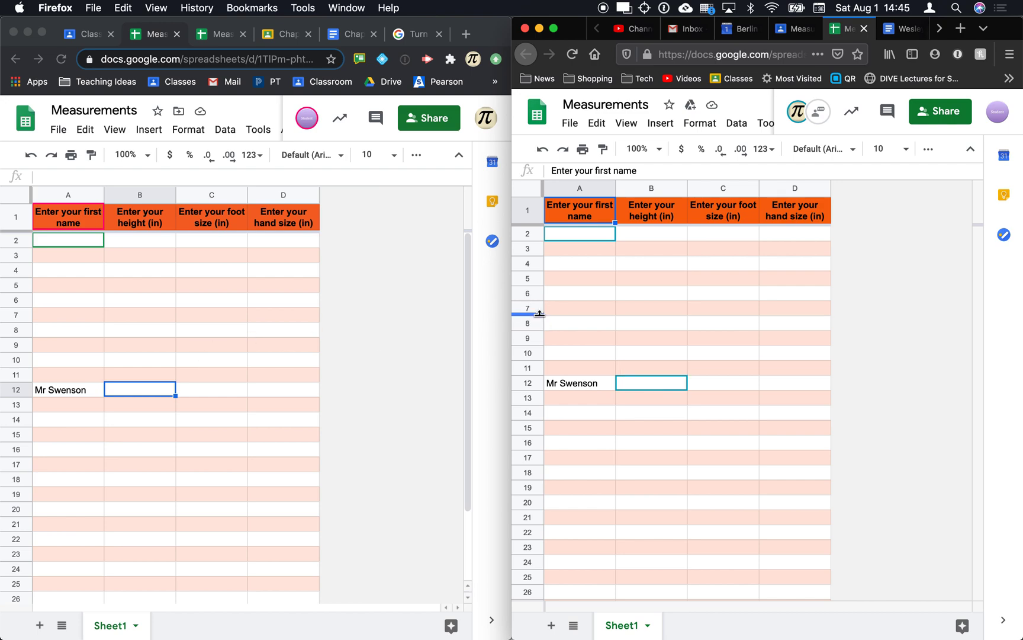
left_click(585, 235)
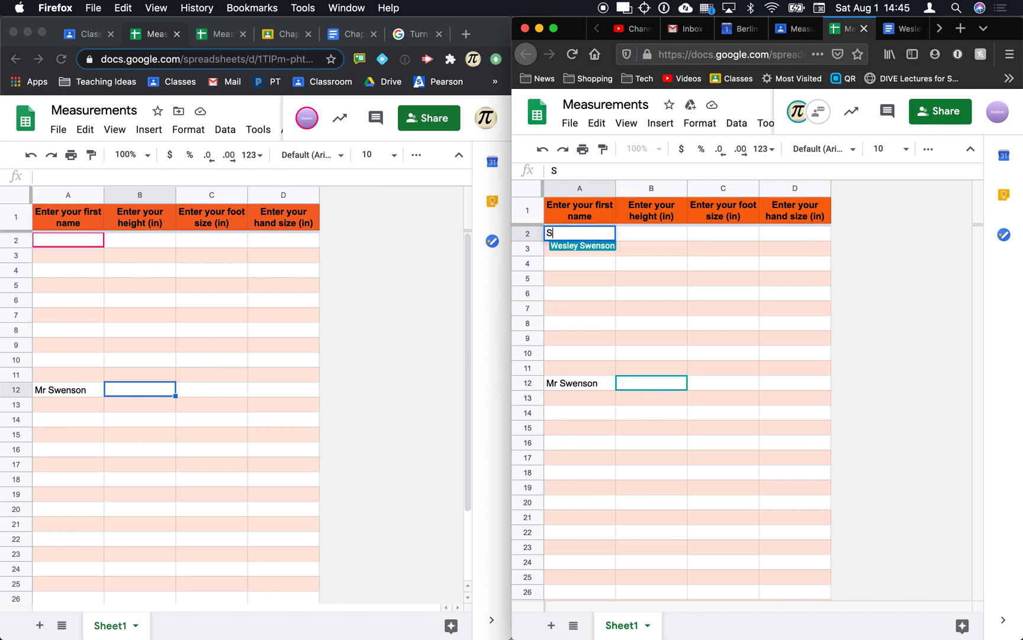
type("Hafiz")
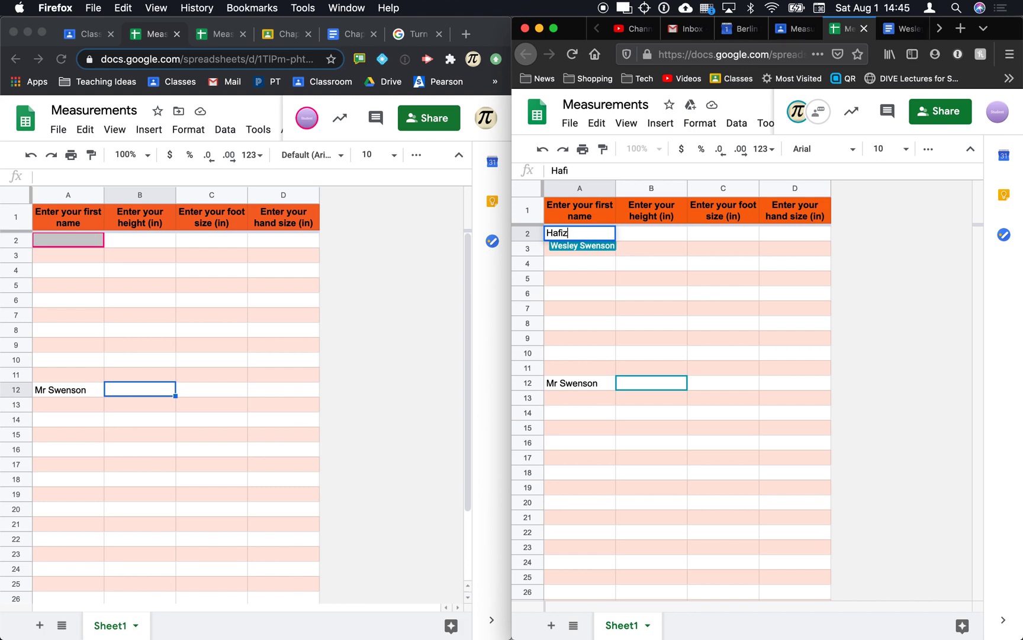
left_click(659, 234)
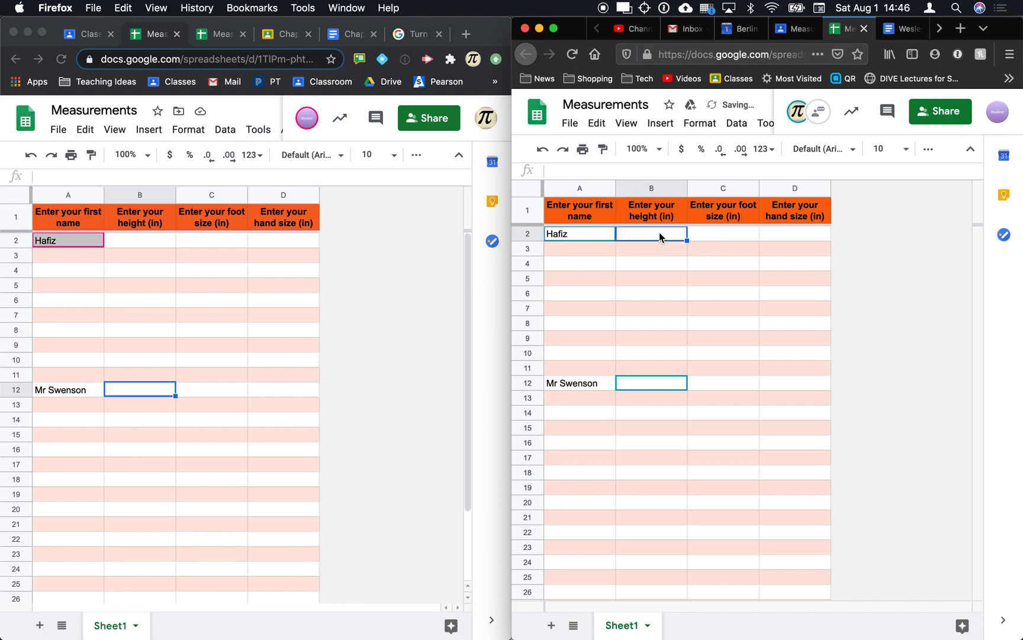
type("70")
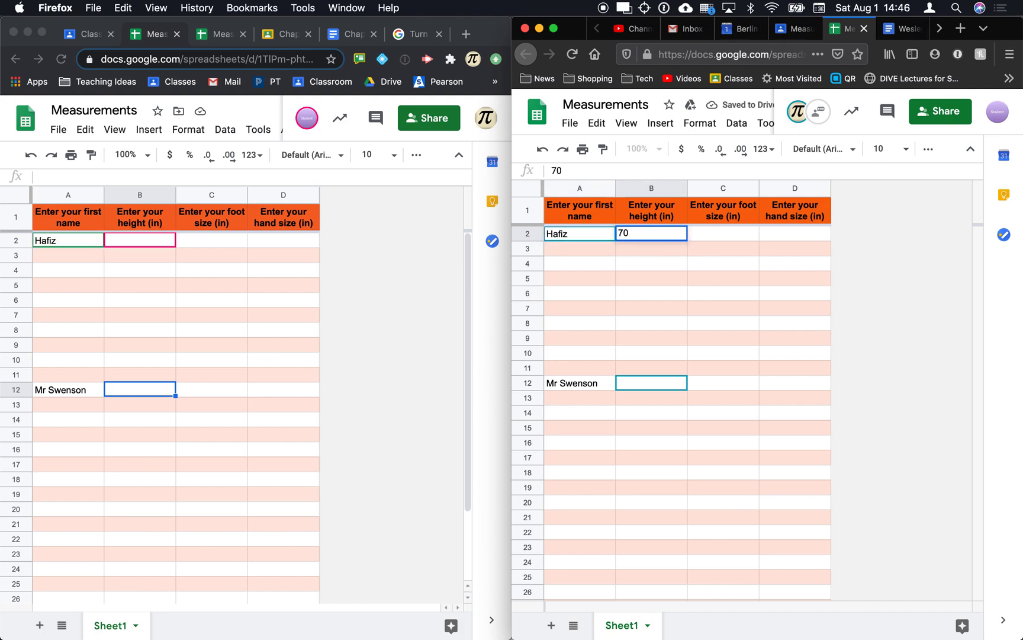
left_click(740, 235)
type("10")
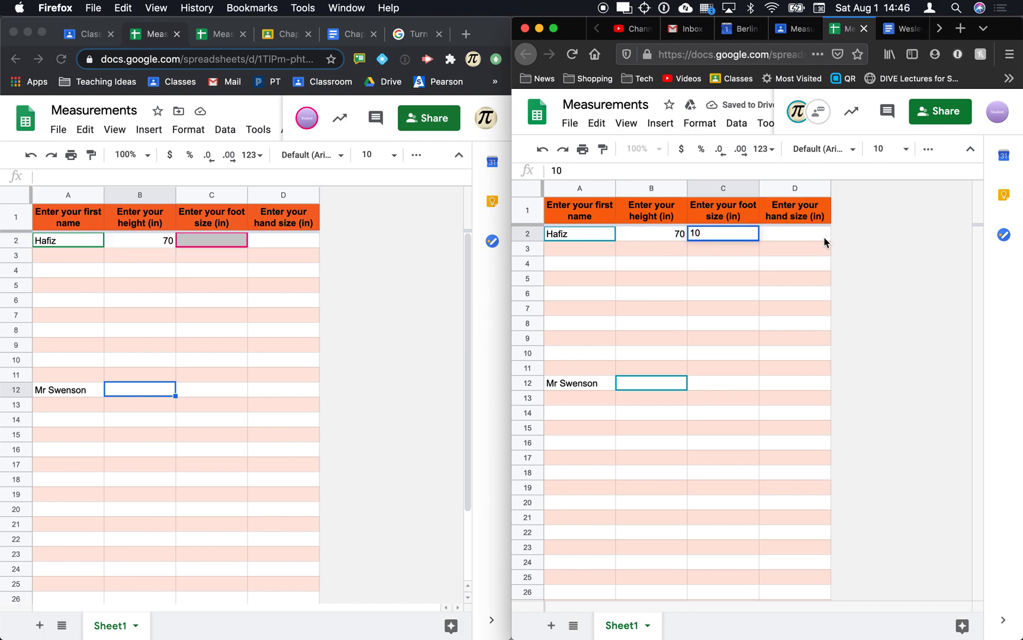
left_click(798, 233)
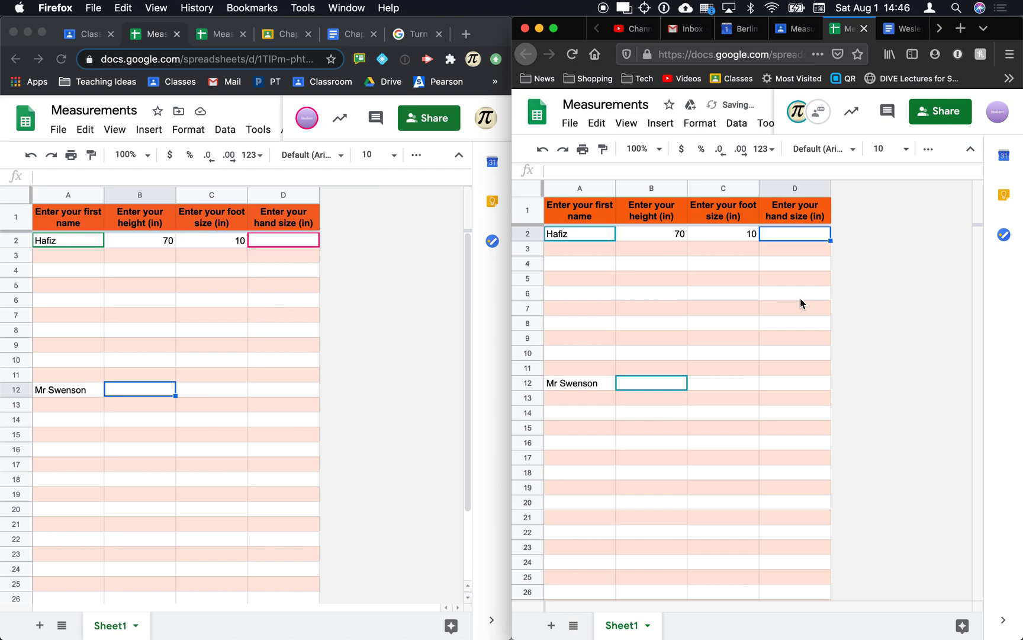
type("8")
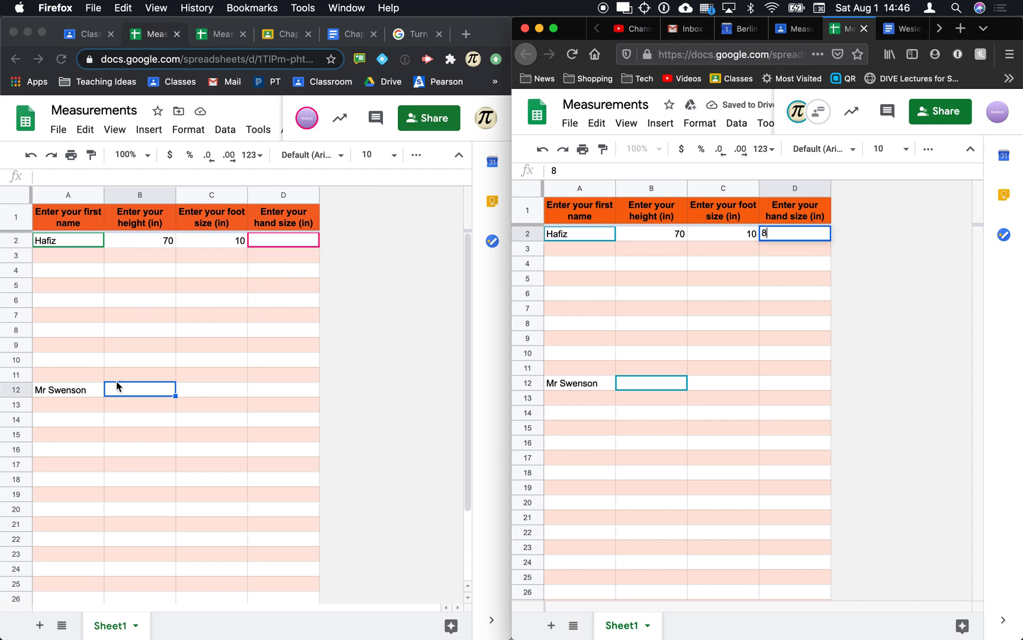
- In the teacher's spreadsheet, fill row 12 with height 72, foot size 11 and hand size 9, and commit the student's hand size entry
left_click(131, 395)
type("72")
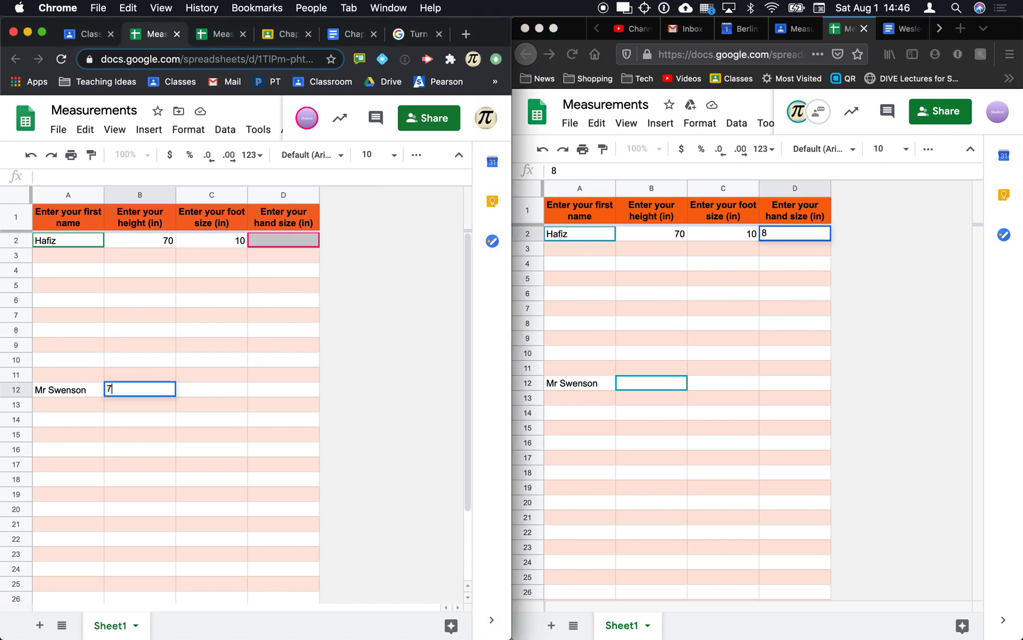
left_click(199, 388)
type("11")
left_click(279, 393)
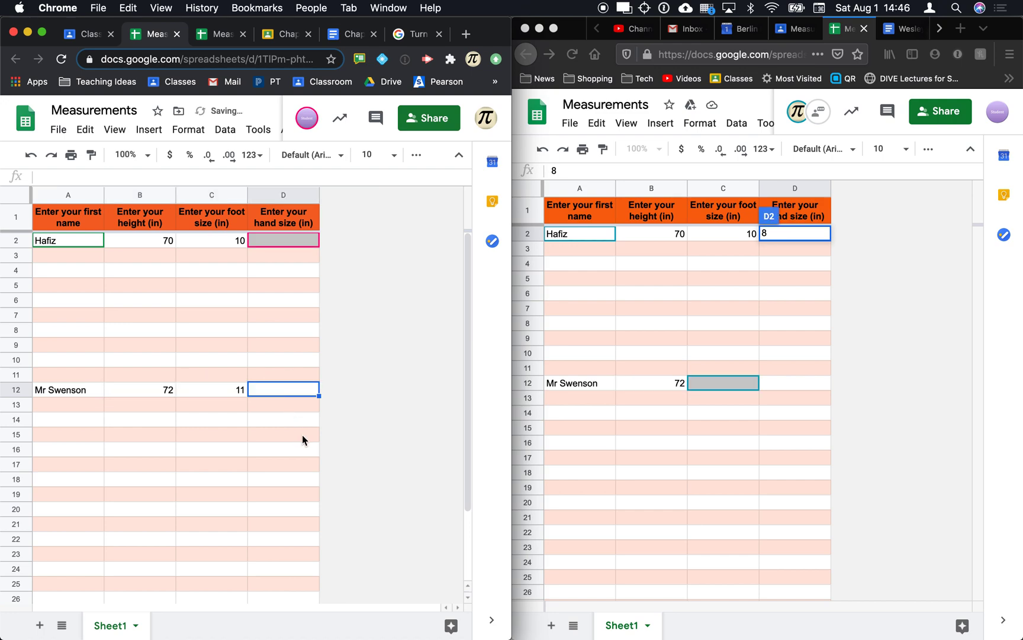
type("9")
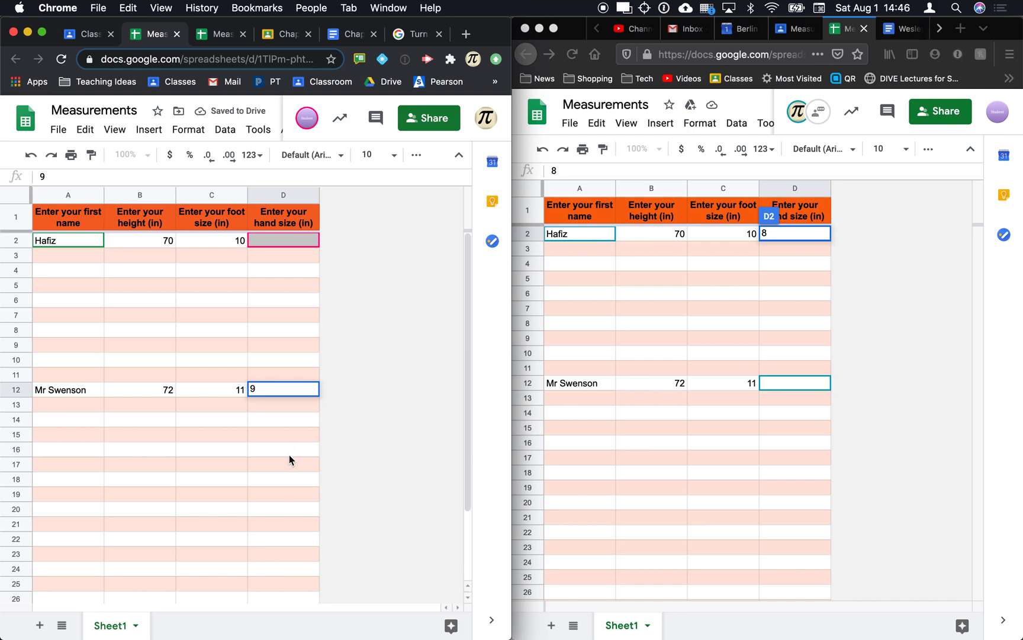
left_click(289, 455)
left_click(264, 318)
left_click(676, 338)
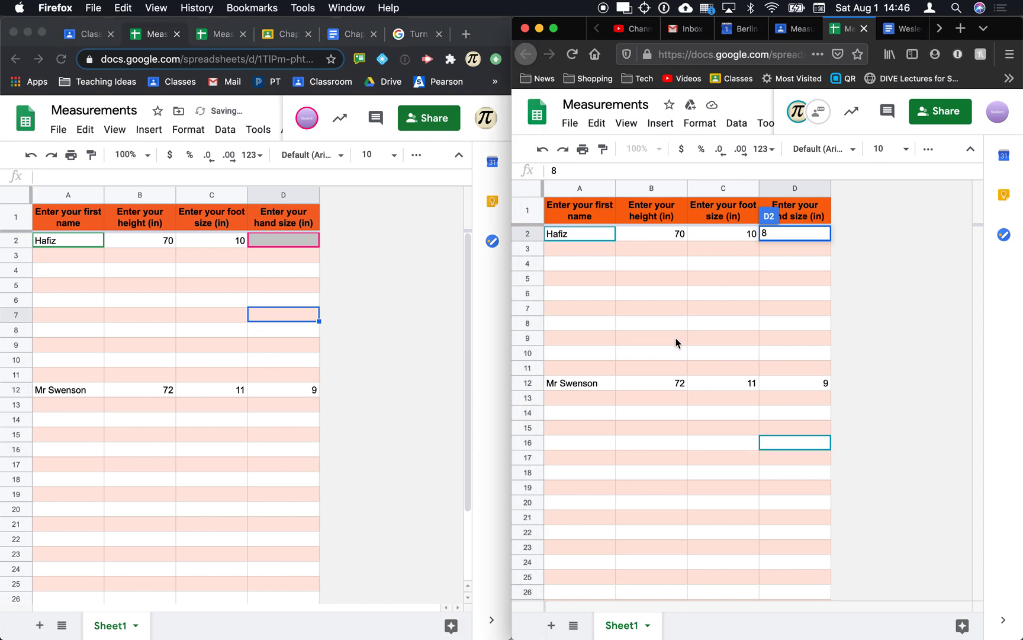
key("Return")
left_click(329, 404)
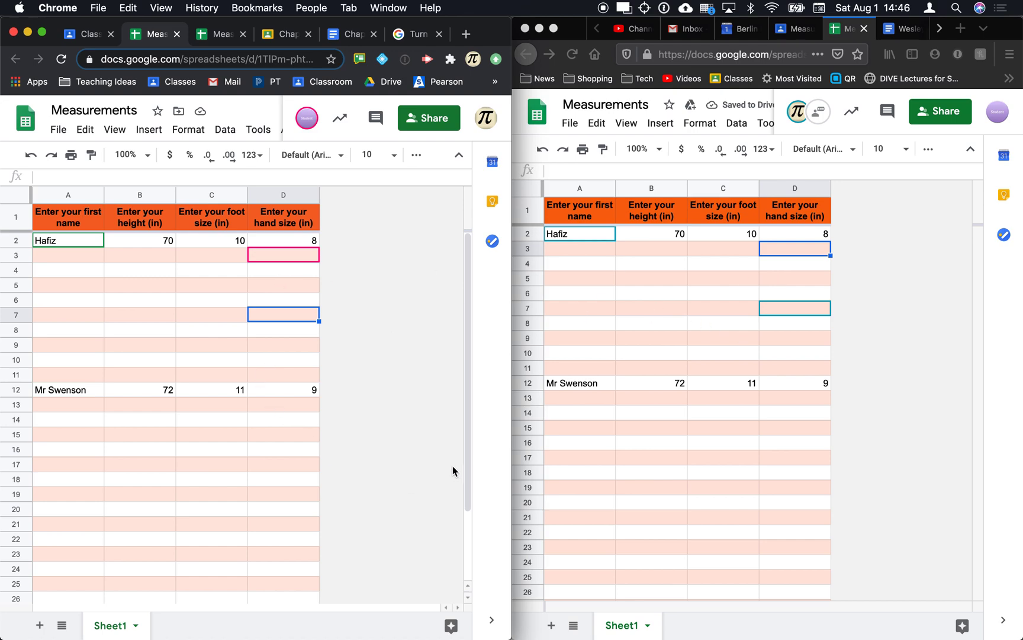
left_click(64, 256)
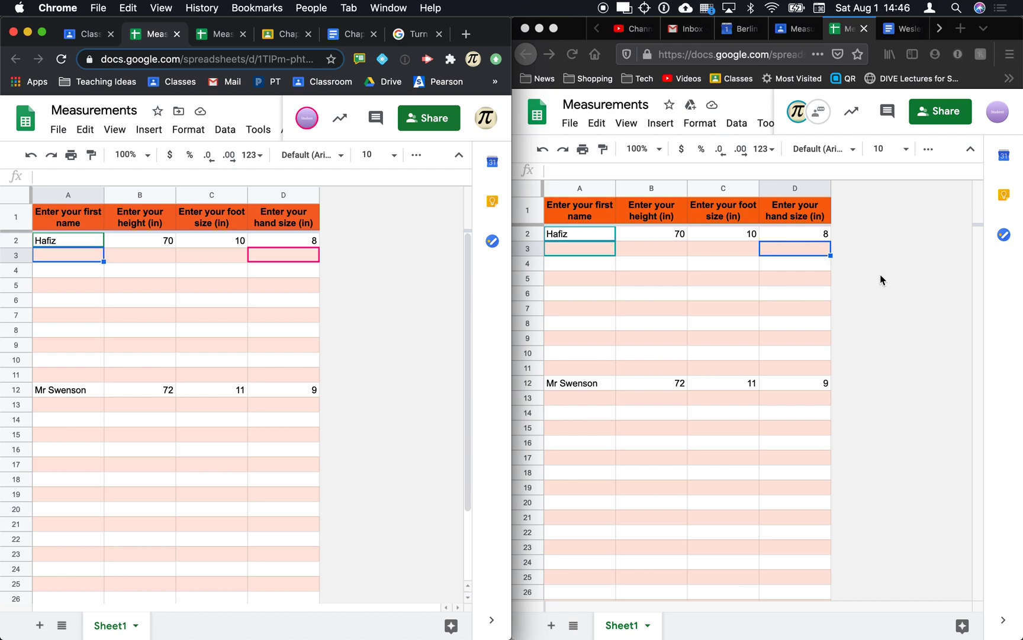
left_click(236, 271)
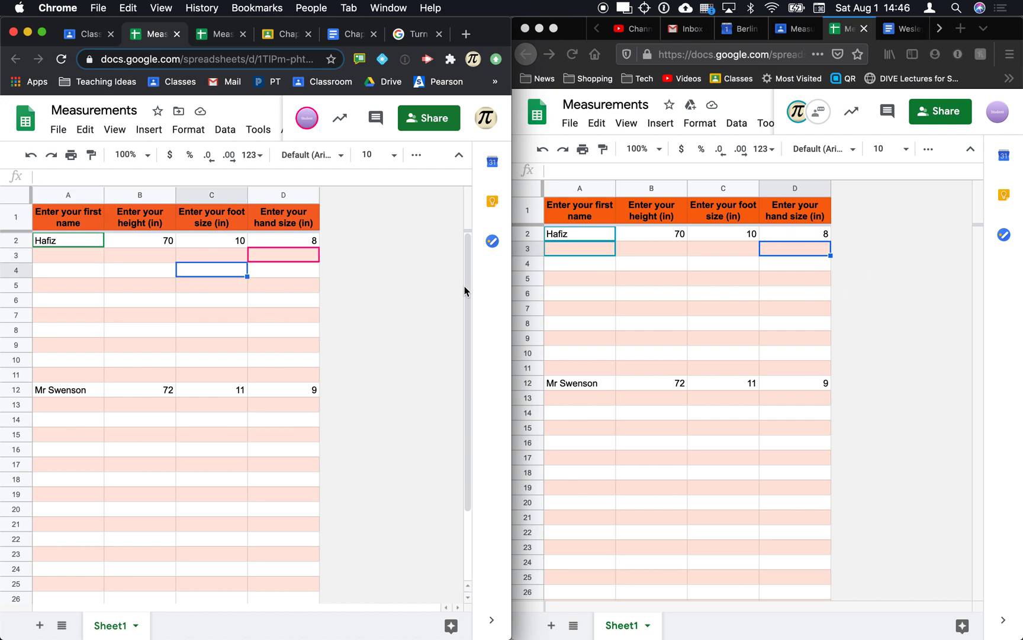
left_click(660, 327)
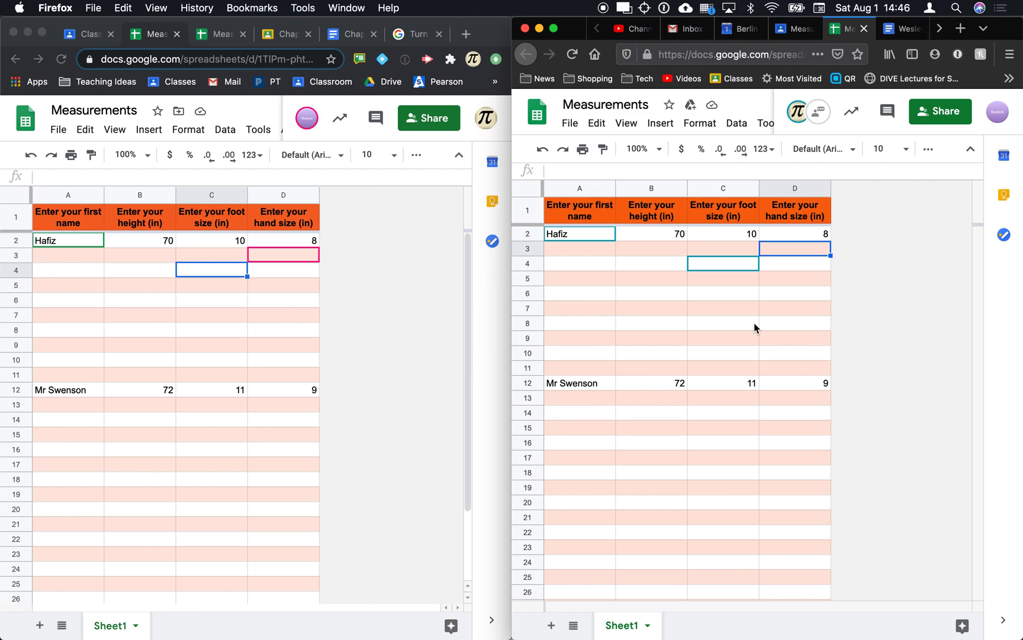
scroll(610, 411, "down", 2)
scroll(610, 410, "up", 2)
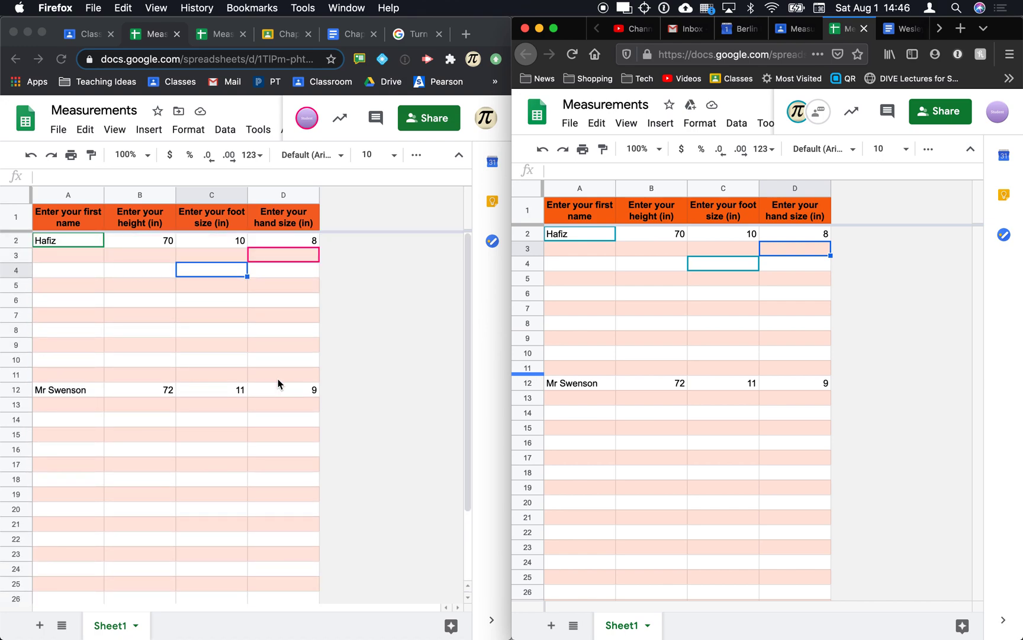
left_click(606, 327)
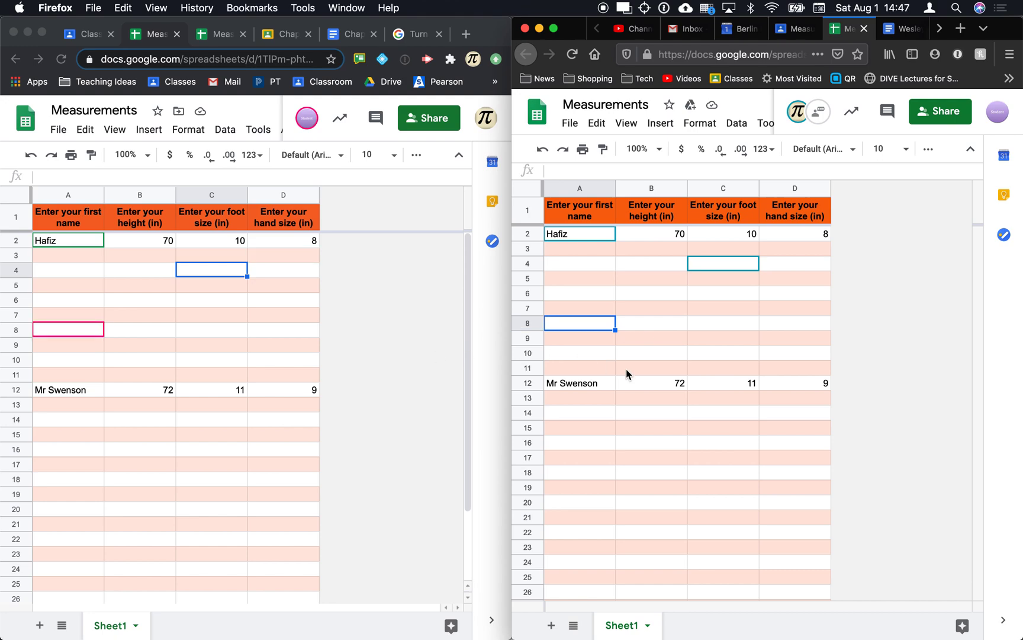
scroll(740, 472, "down", 1)
scroll(741, 472, "up", 1)
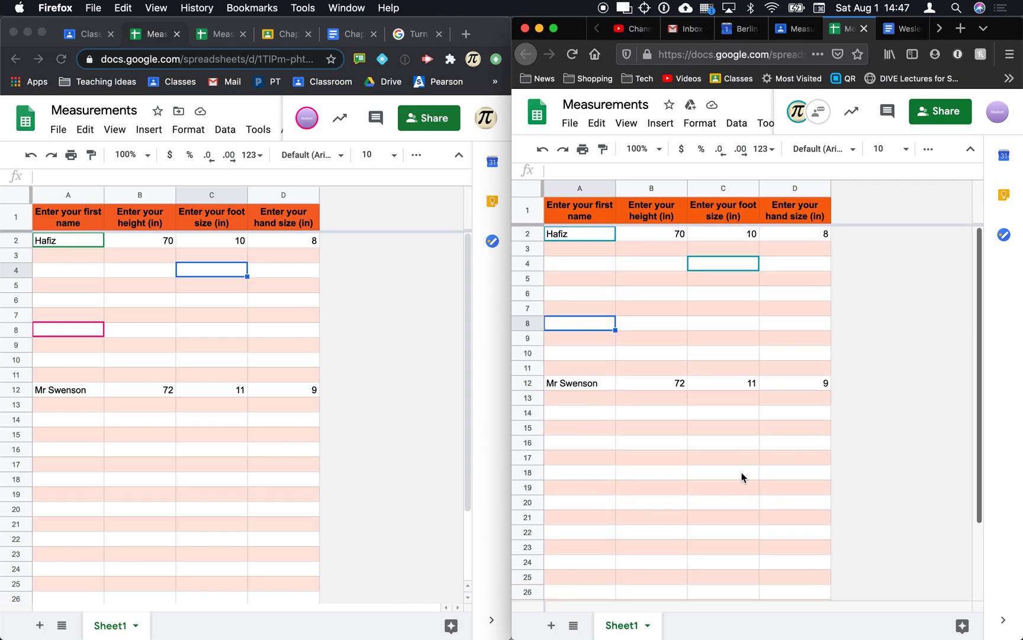
key("super+Tab")
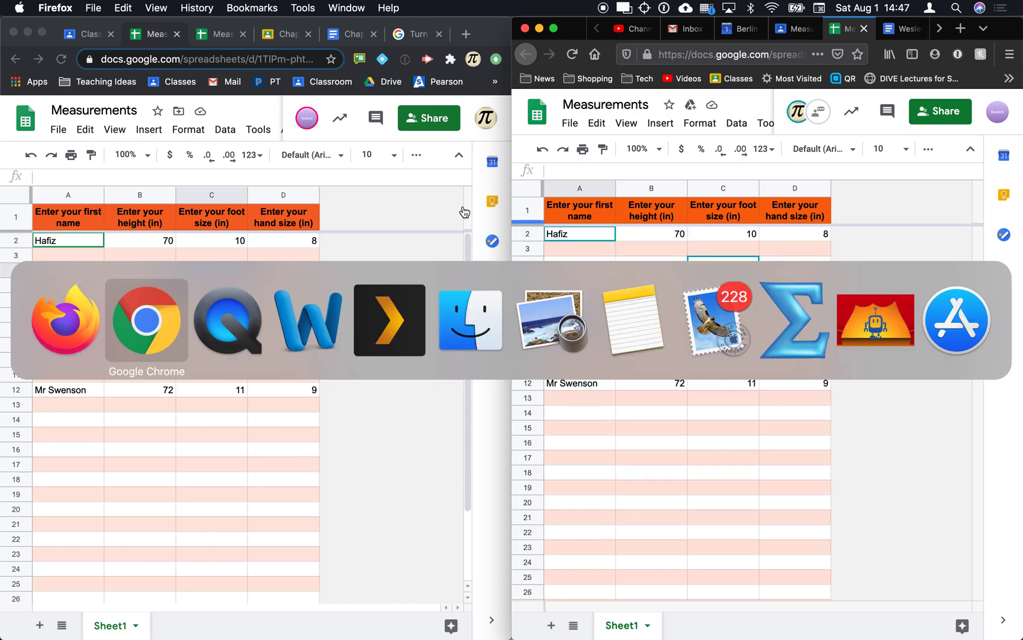
key("super+Tab")
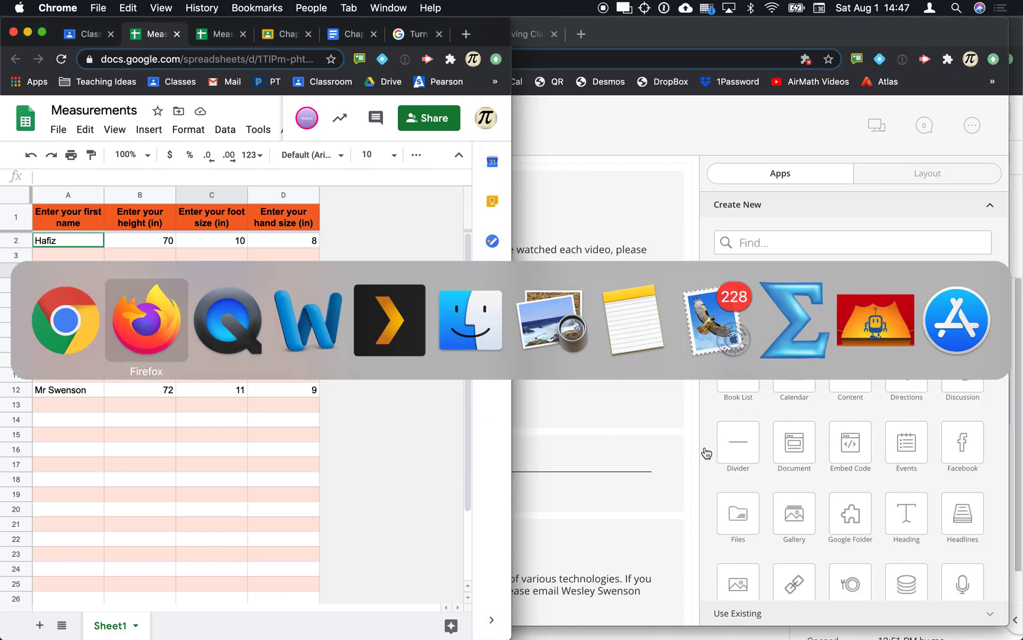
- Switch to the student's Classroom in Firefox, enlarge the window, and mark the Measurements assignment as done without attaching work
left_click(794, 28)
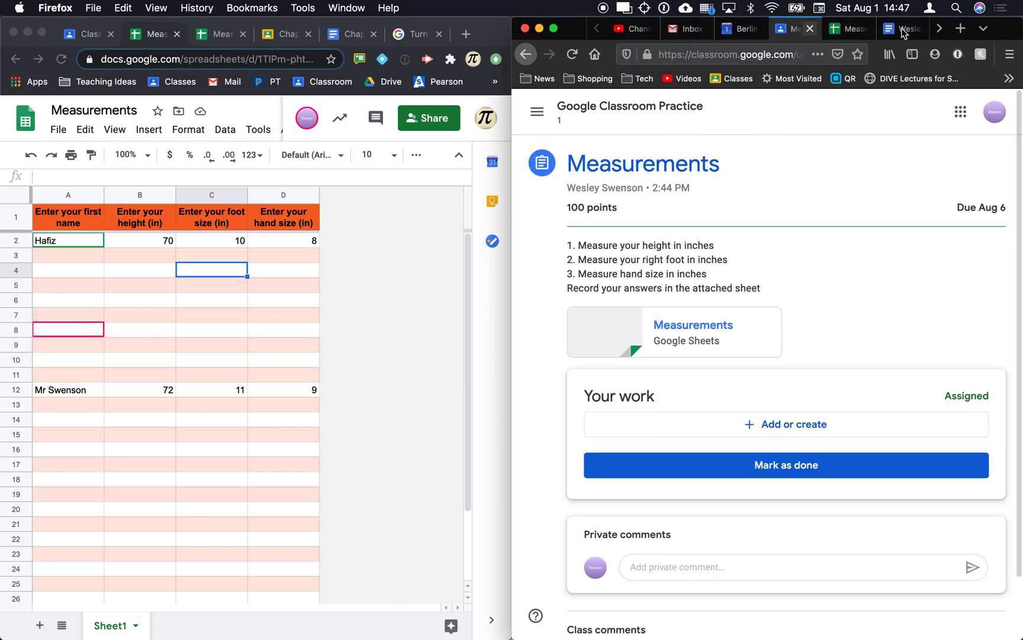
double_click(1013, 25)
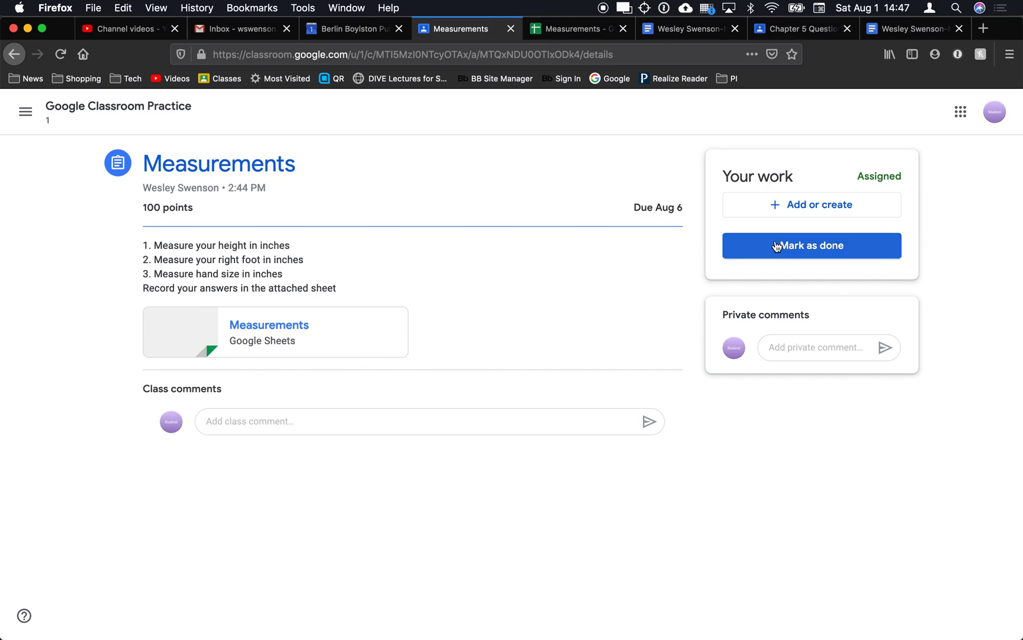
left_click(835, 250)
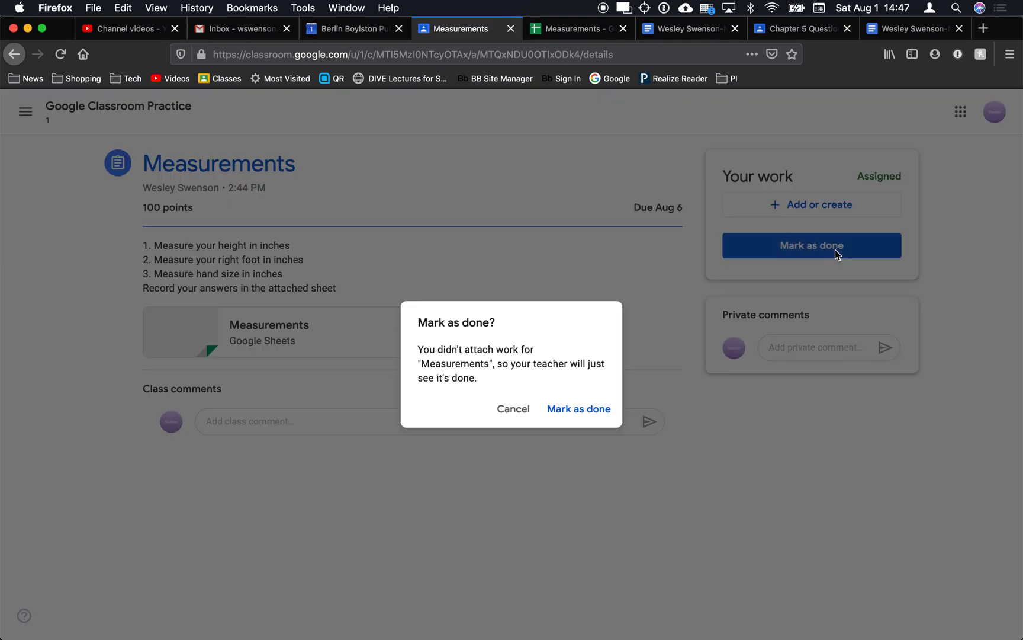
left_click(573, 409)
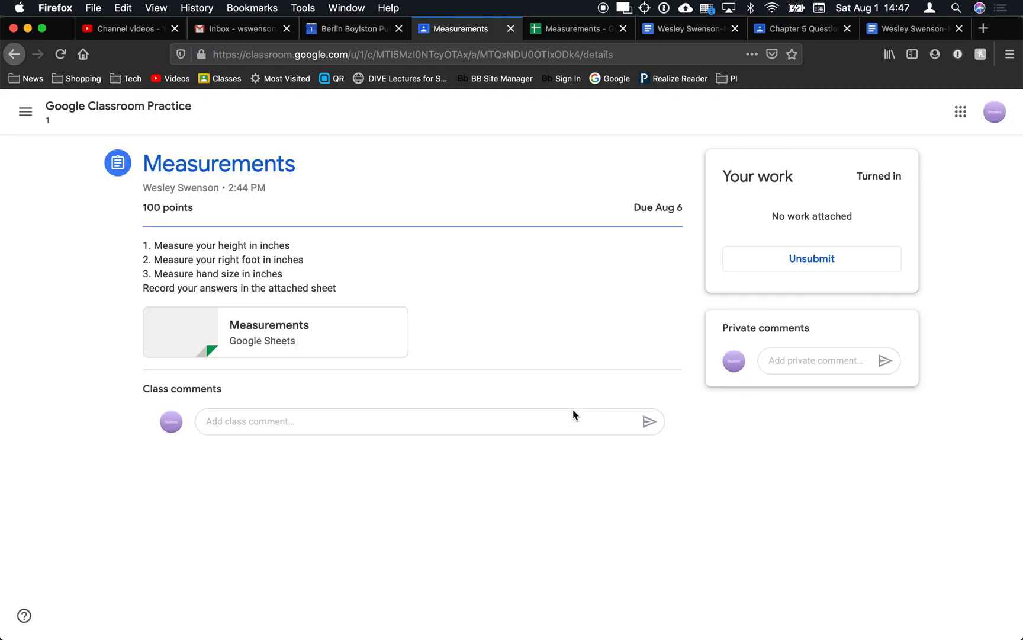
- Open the student's To-do page and review both the completed and the outstanding assignments for all classes
left_click(25, 111)
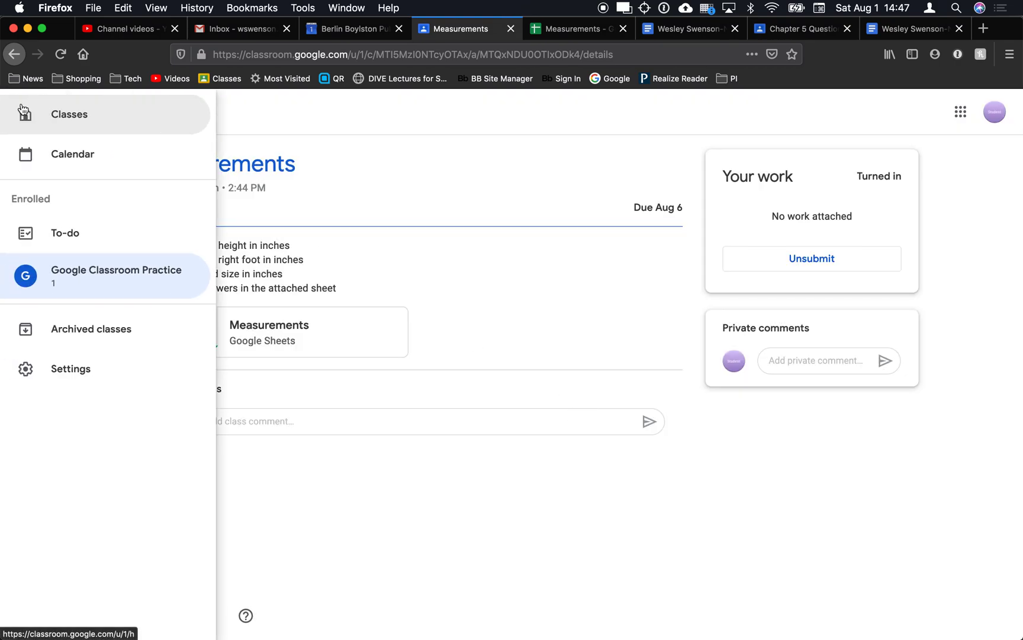
left_click(65, 237)
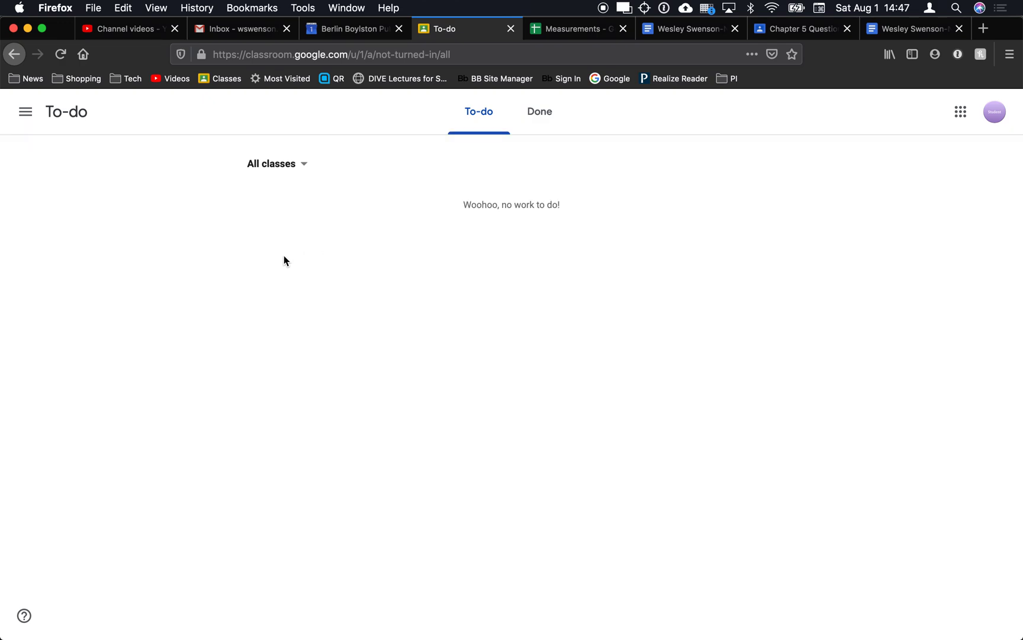
left_click(539, 122)
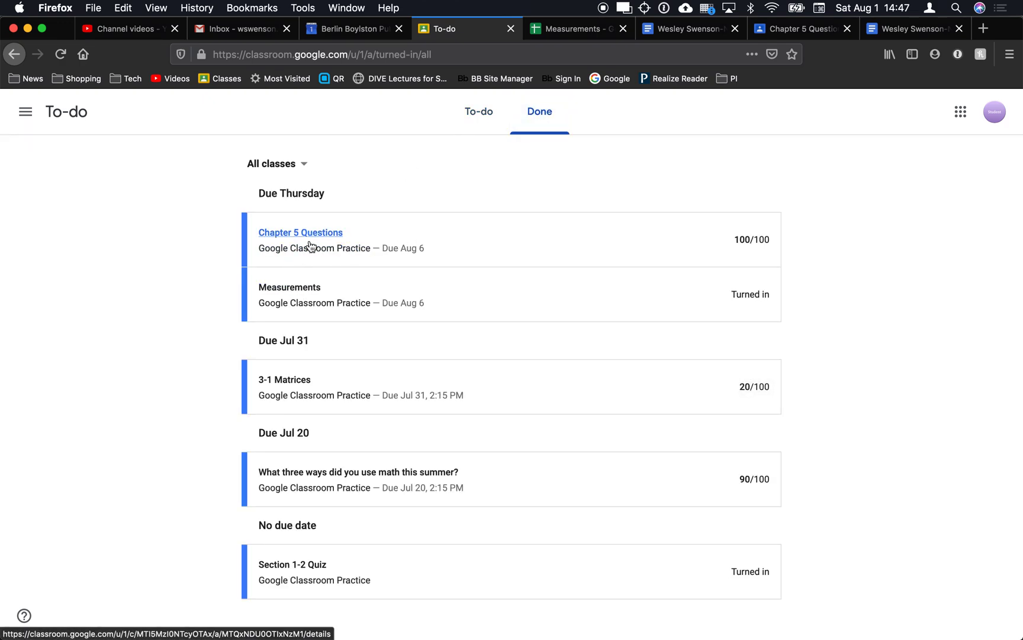
left_click(481, 116)
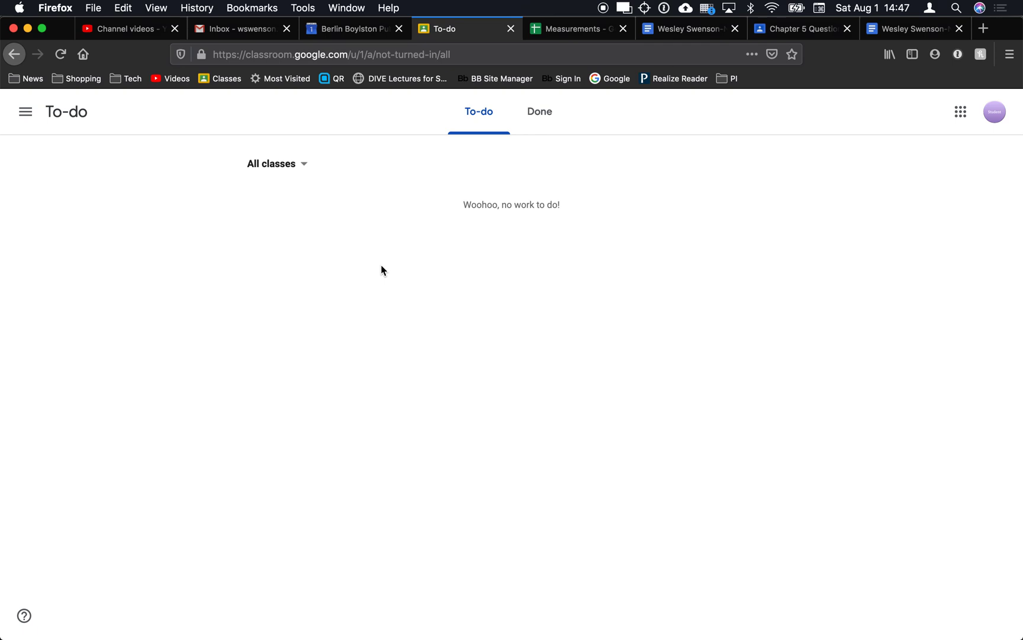
- Switch to Word to view the "Using Google Sheets in Google Classroom" outline in PD Outlines.docx
key("super+Tab")
key("super+Tab")
key("super+Tab")
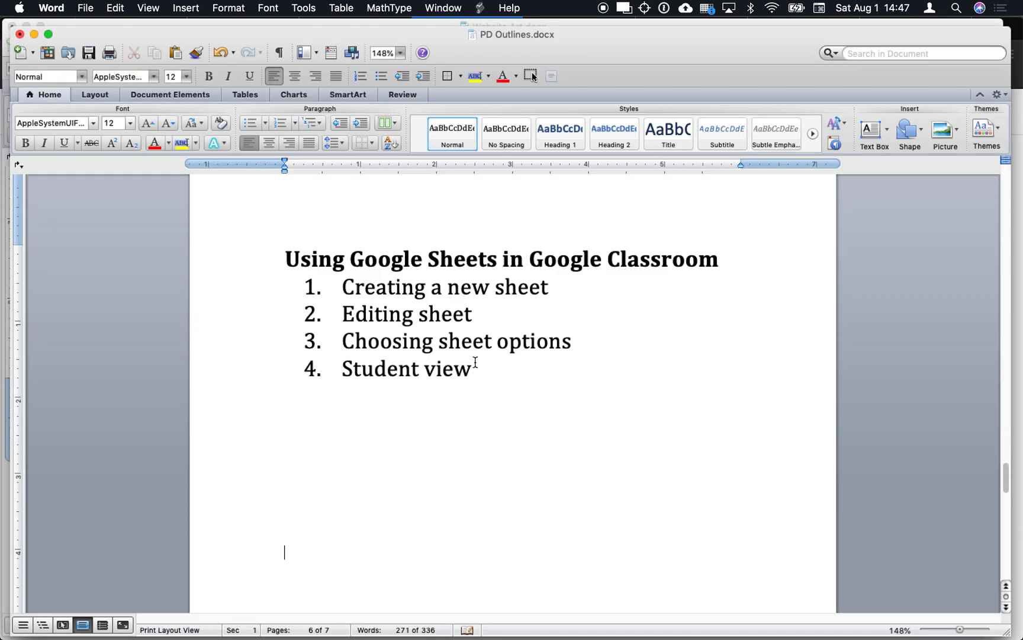